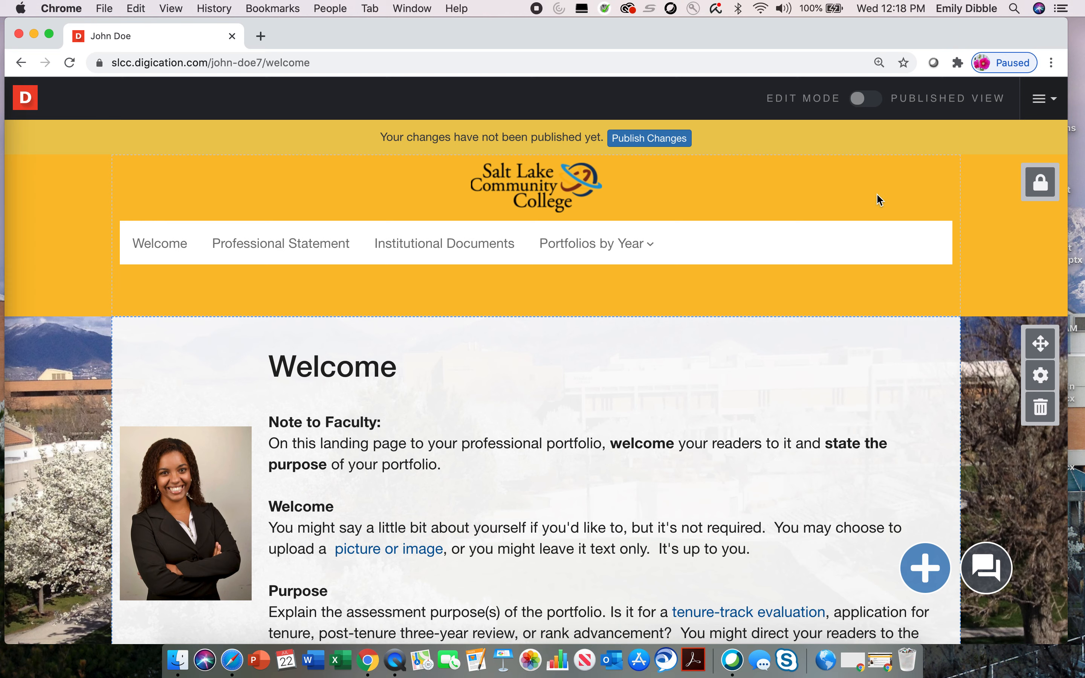
Step: Unlock the header section, open the navigation menu's page settings and review the page list
{"action": "left_click", "coordinate": [1041, 184]}
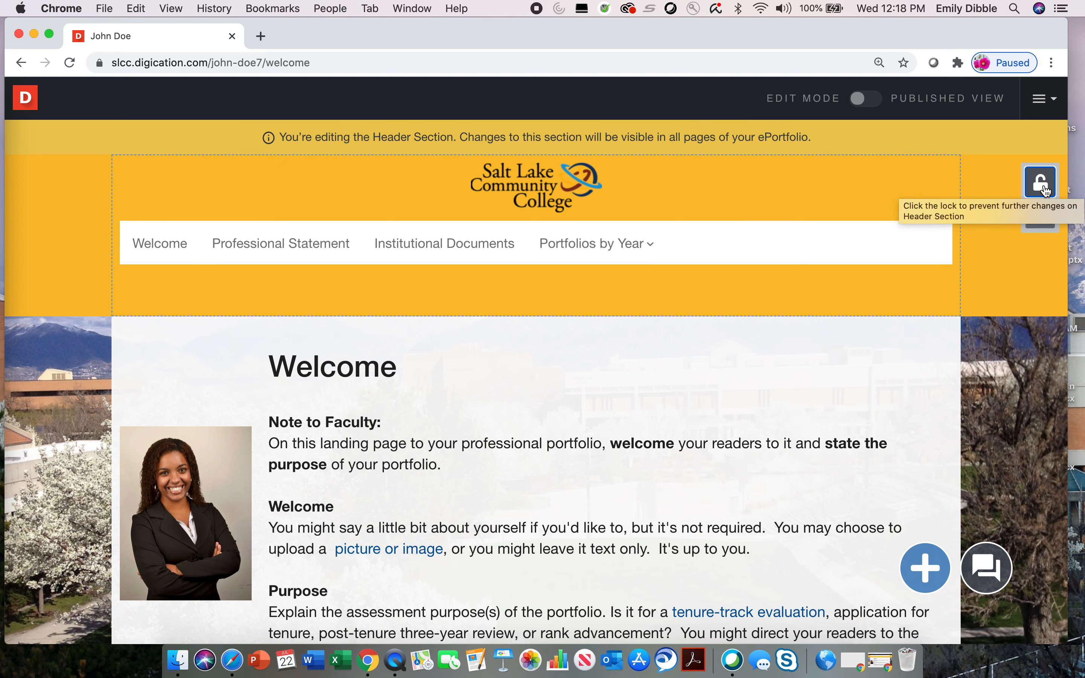
{"action": "mouse_move", "coordinate": [952, 245]}
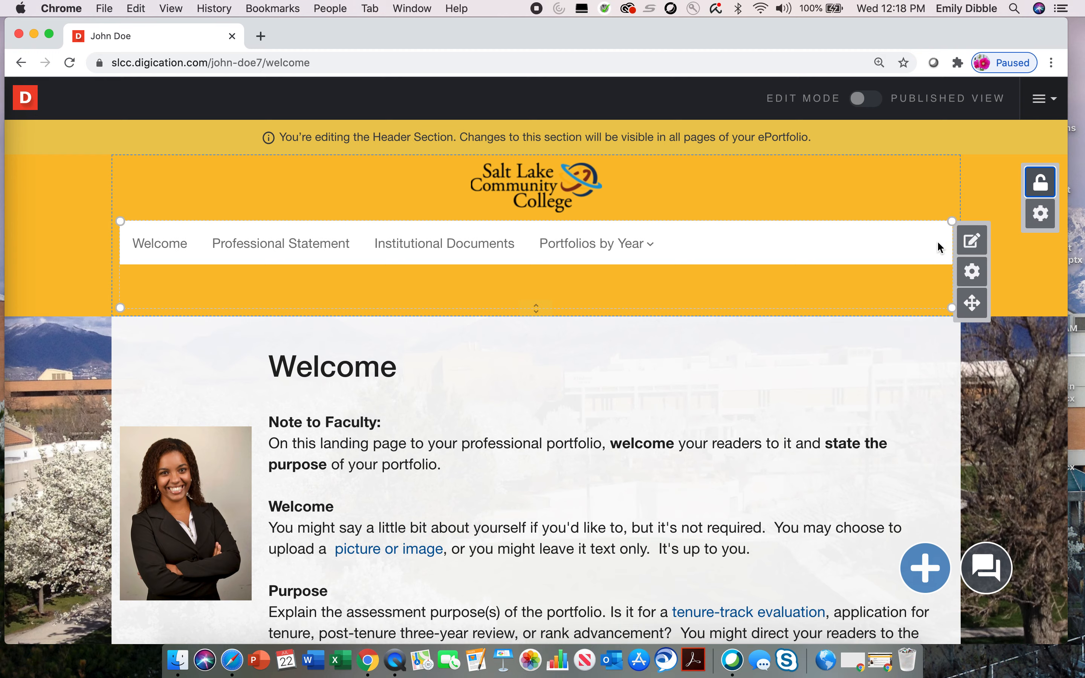
{"action": "left_click", "coordinate": [971, 243]}
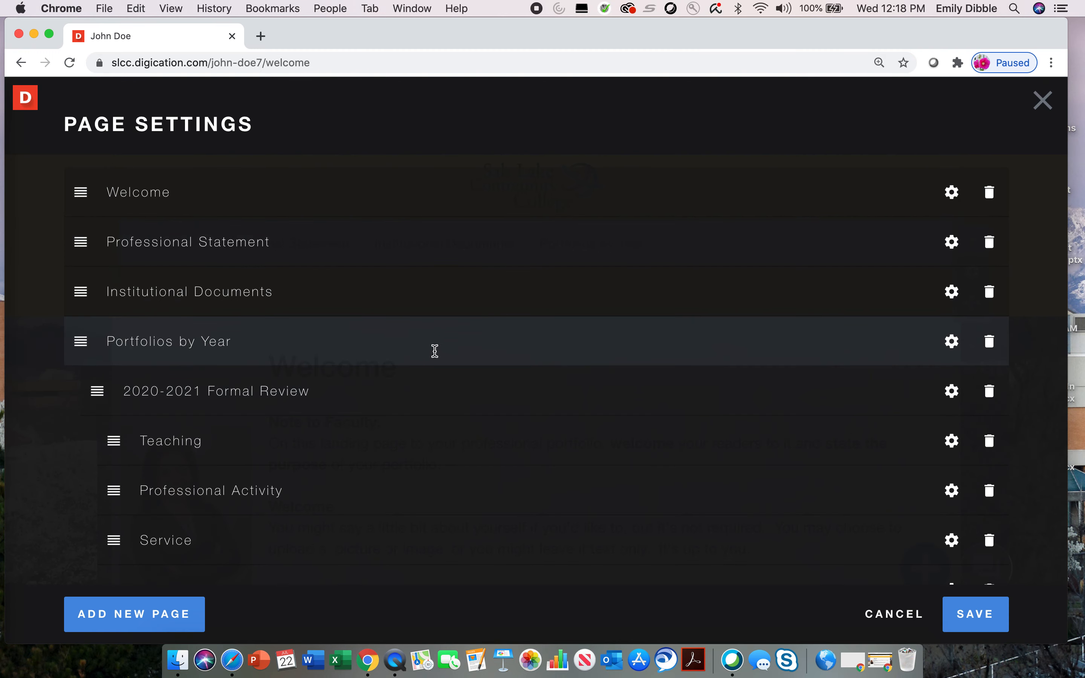
{"action": "scroll", "coordinate": [467, 325], "scroll_direction": "down", "scroll_amount": 2}
{"action": "scroll", "coordinate": [467, 324], "scroll_direction": "up", "scroll_amount": 2}
{"action": "scroll", "coordinate": [467, 437], "scroll_direction": "down", "scroll_amount": 2}
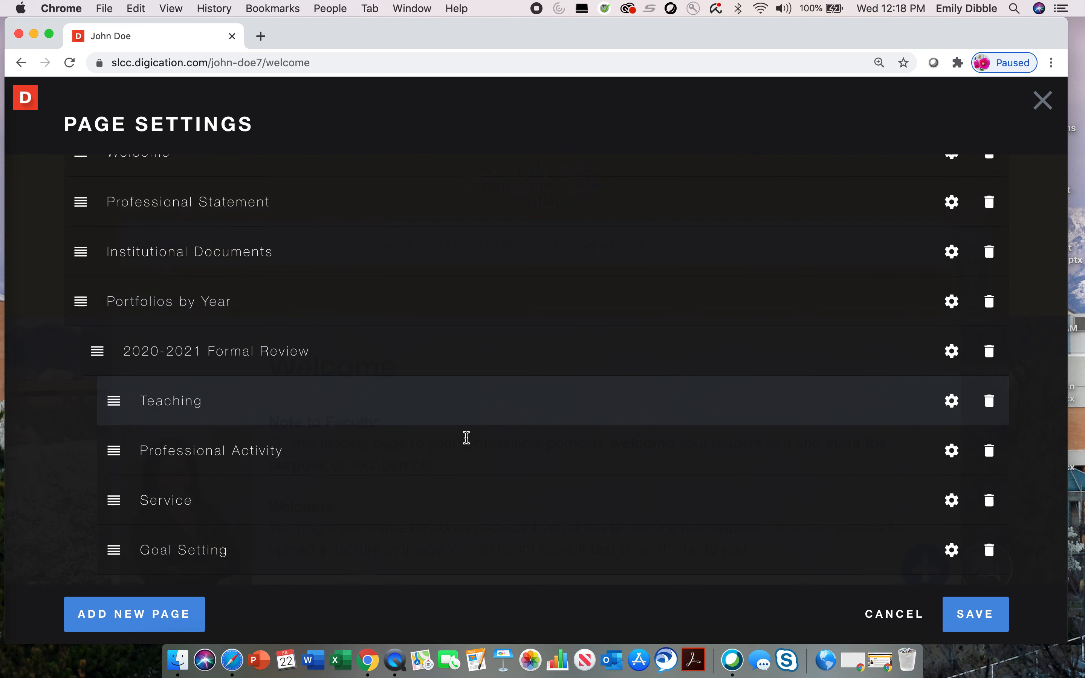
{"action": "scroll", "coordinate": [466, 438], "scroll_direction": "up", "scroll_amount": 2}
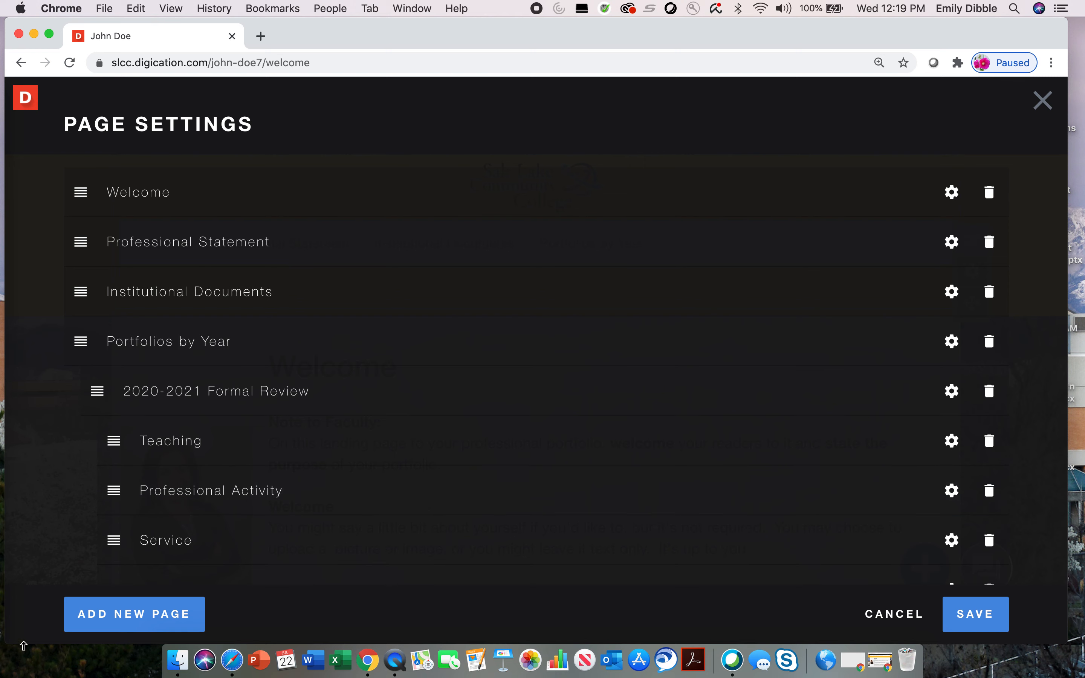
Step: Add a new page named CV to the portfolio's page list
{"action": "left_click", "coordinate": [141, 624]}
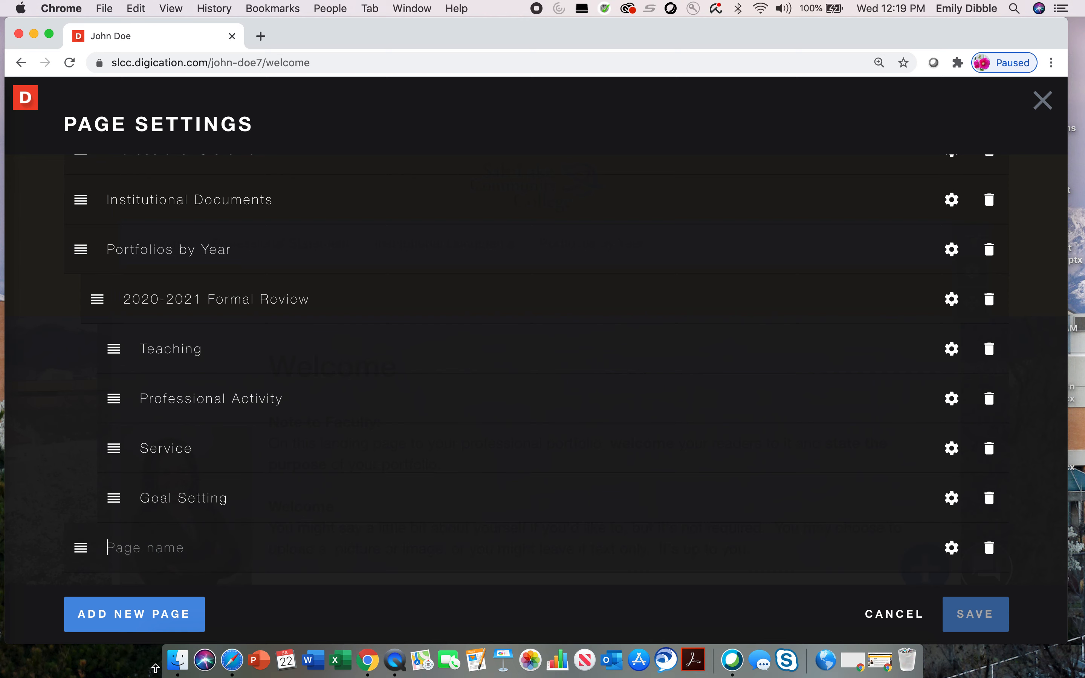
{"action": "type", "text": "CV"}
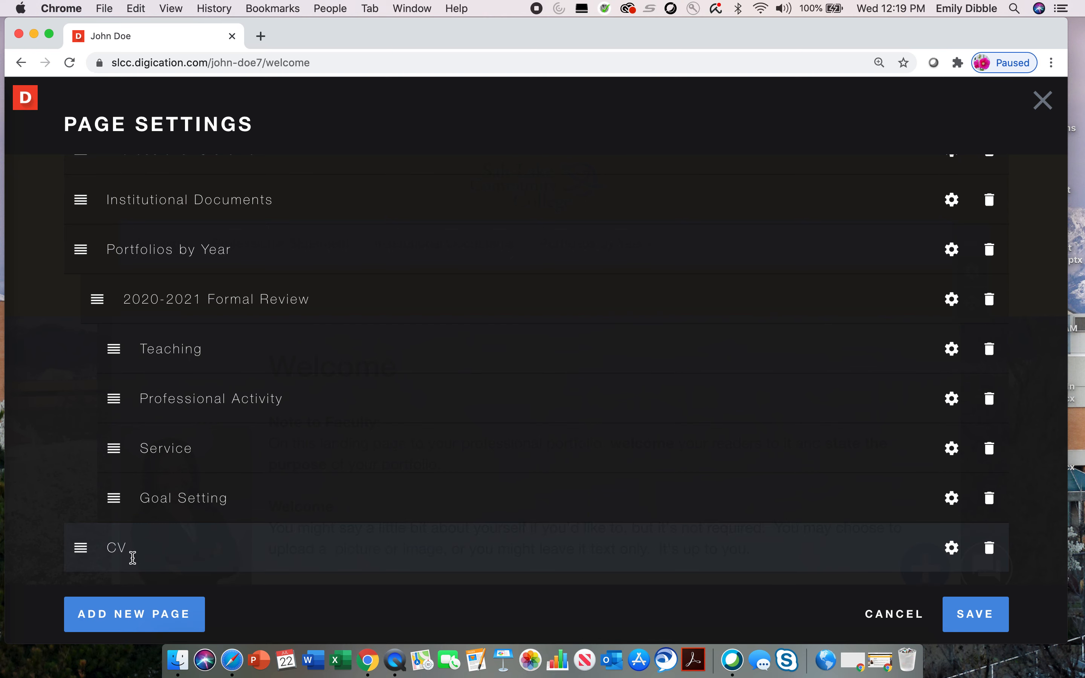
{"action": "scroll", "coordinate": [153, 495], "scroll_direction": "up", "scroll_amount": 2}
{"action": "scroll", "coordinate": [153, 495], "scroll_direction": "down", "scroll_amount": 2}
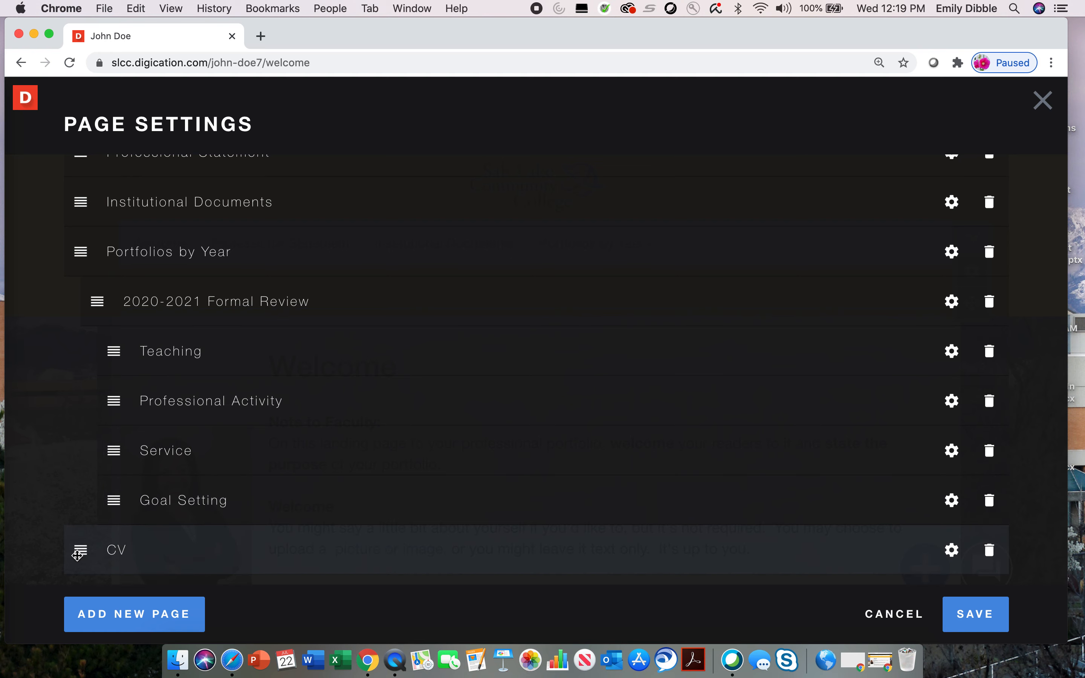
Step: Move the CV page directly below Institutional Documents and nest it as a subpage
{"action": "left_click", "coordinate": [77, 555]}
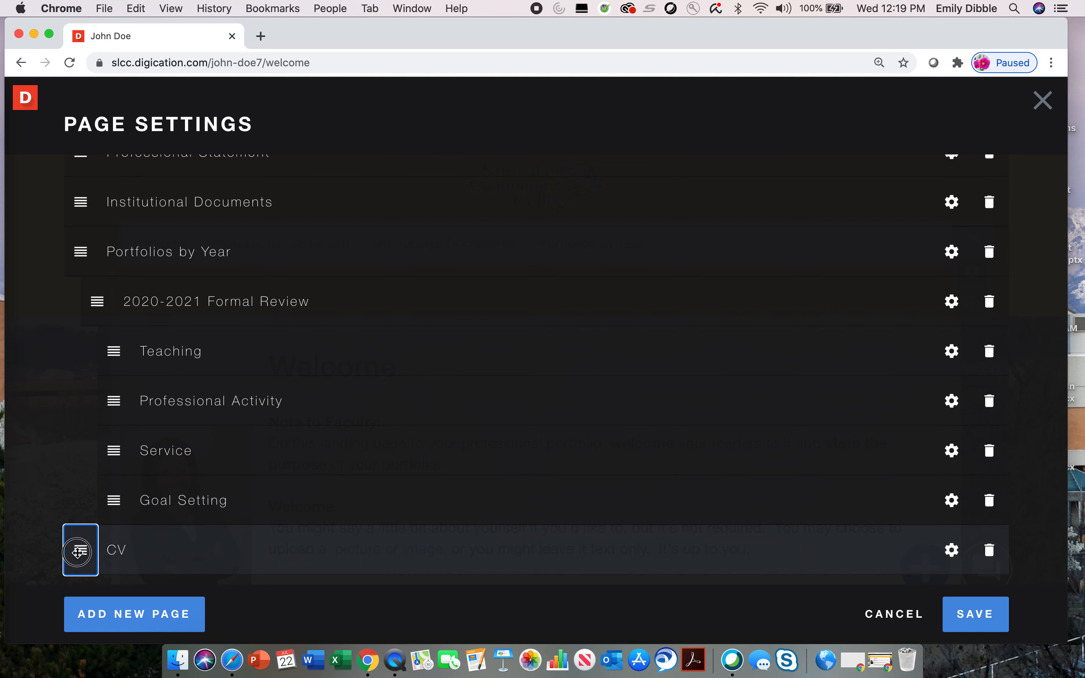
{"action": "left_click_drag", "start_coordinate": [78, 553], "coordinate": [121, 248]}
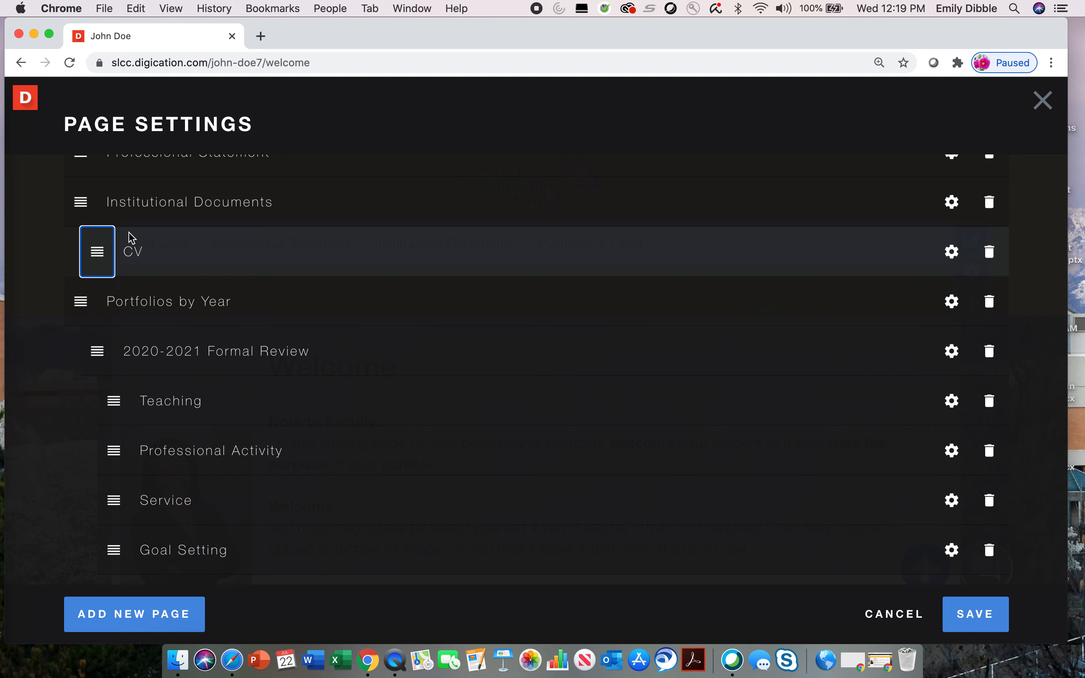
{"action": "scroll", "coordinate": [128, 234], "scroll_direction": "up", "scroll_amount": 3}
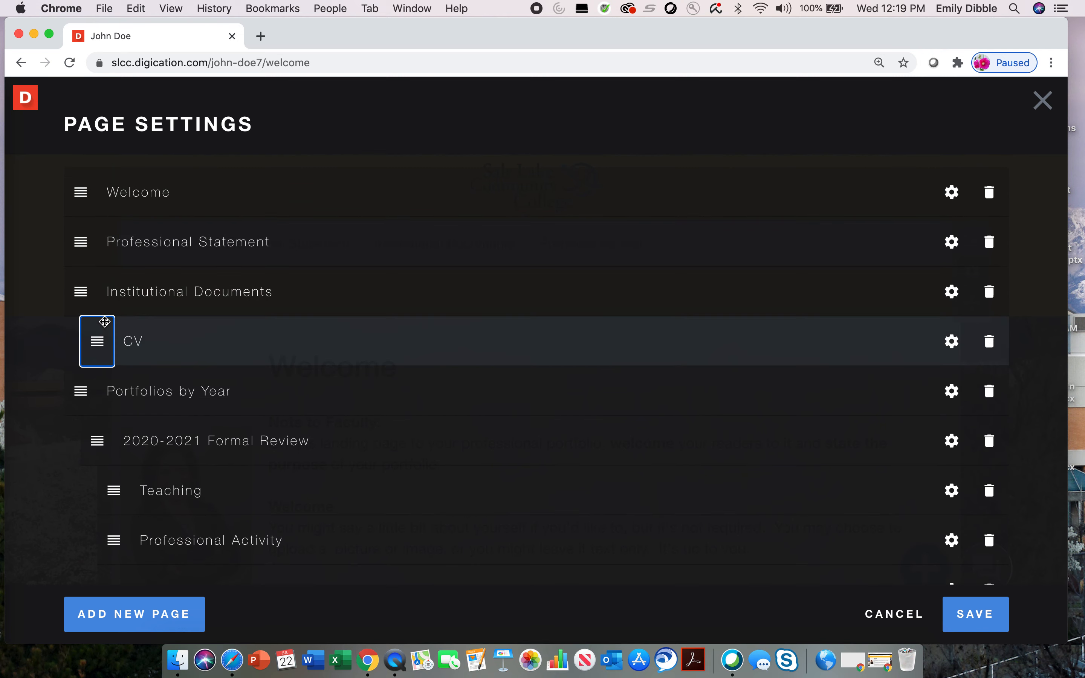
Step: Bring the CV page out to the top level and nest it again under Institutional Documents
{"action": "left_click_drag", "start_coordinate": [99, 342], "coordinate": [77, 351]}
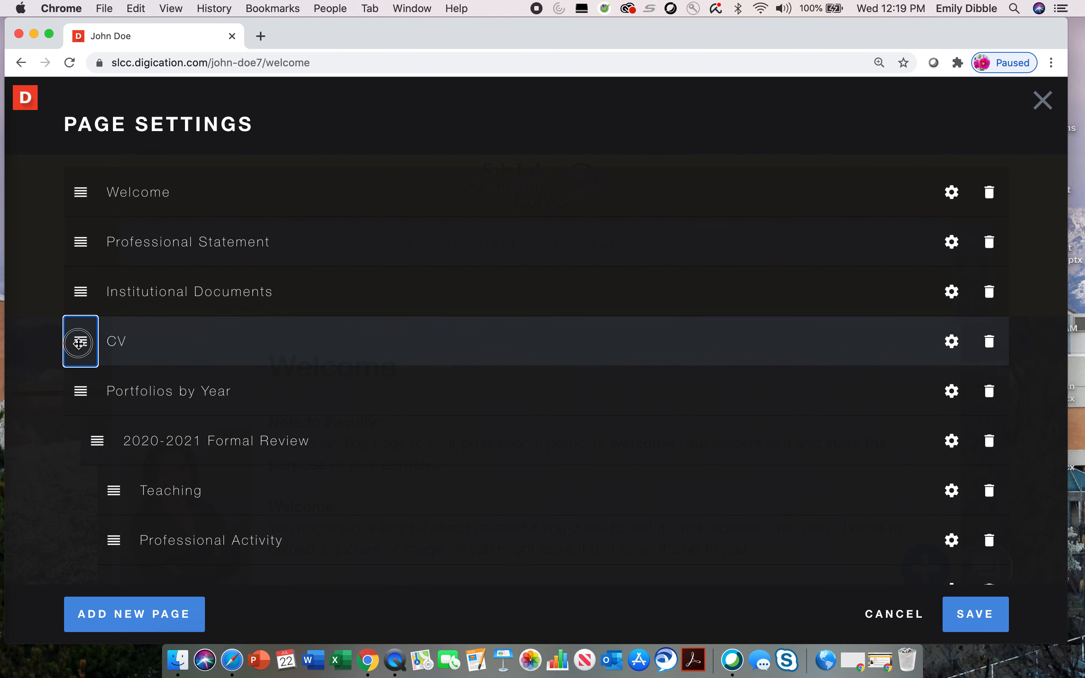
{"action": "mouse_move", "coordinate": [77, 351]}
{"action": "left_mouse_down"}
{"action": "mouse_move", "coordinate": [108, 350]}
{"action": "mouse_move", "coordinate": [97, 348]}
{"action": "left_mouse_up"}
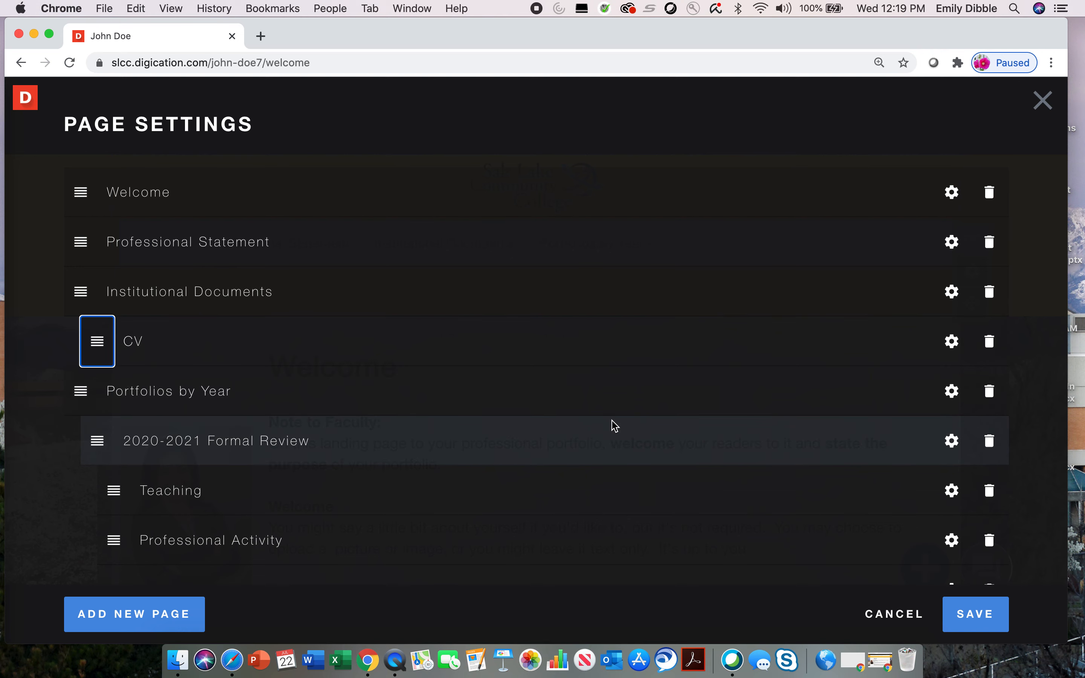
Step: Delete the CV page from the page list
{"action": "scroll", "coordinate": [689, 476], "scroll_direction": "down", "scroll_amount": 2}
{"action": "scroll", "coordinate": [689, 473], "scroll_direction": "up", "scroll_amount": 2}
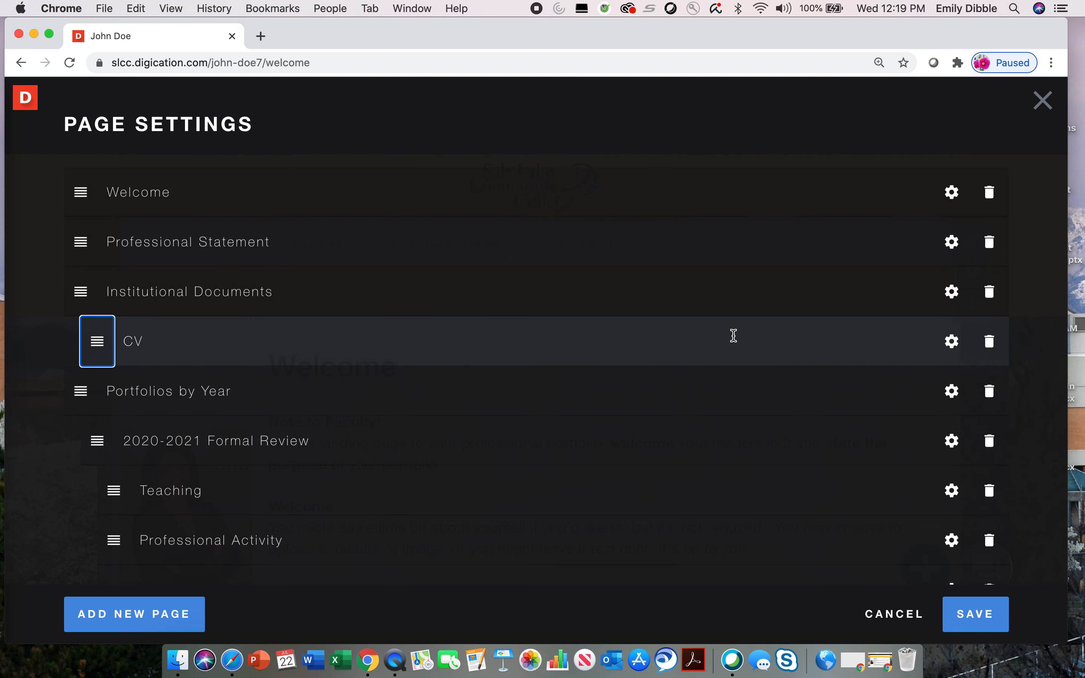
{"action": "left_click", "coordinate": [991, 343]}
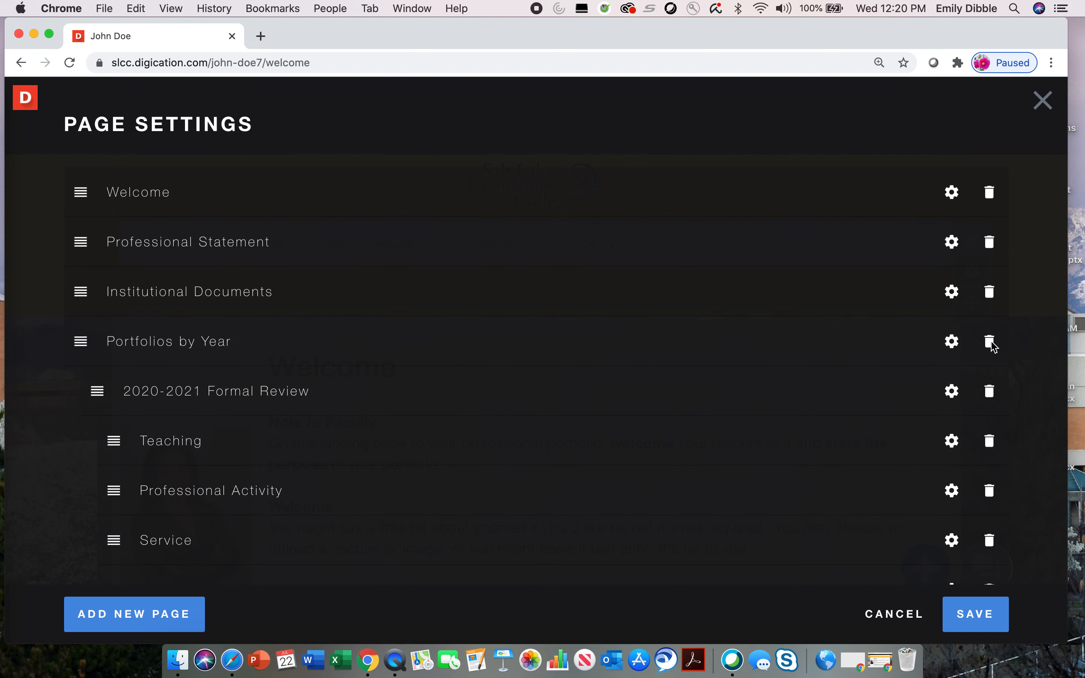
Step: Save the page settings and lock the header section again
{"action": "scroll", "coordinate": [991, 348], "scroll_direction": "down", "scroll_amount": 1}
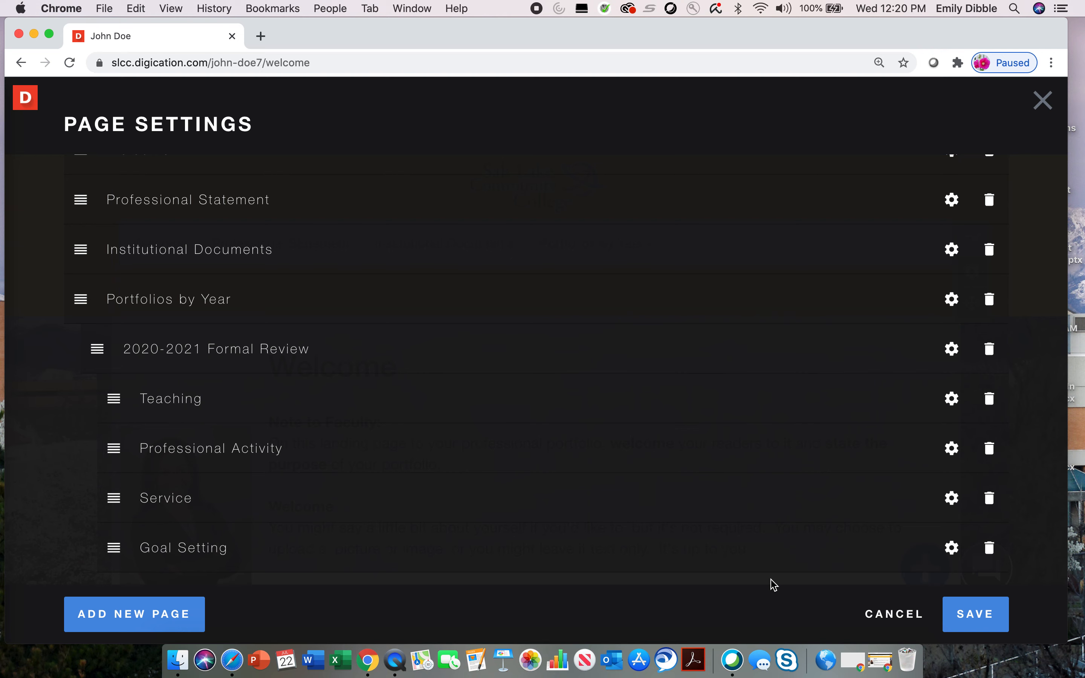
{"action": "left_click", "coordinate": [983, 617]}
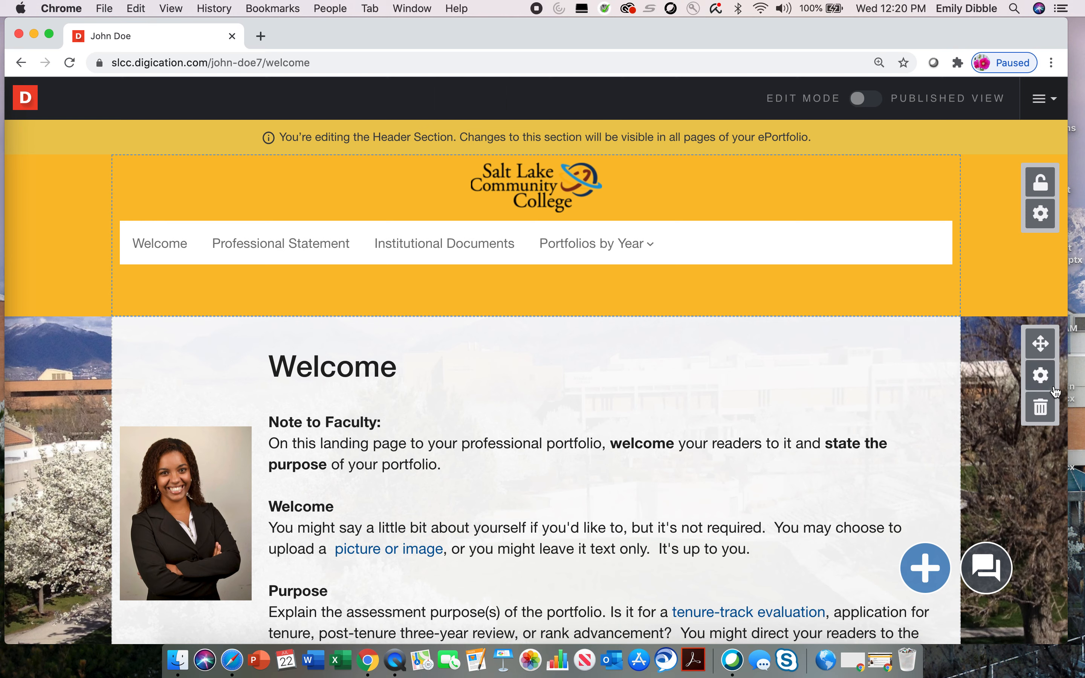
{"action": "mouse_move", "coordinate": [533, 275]}
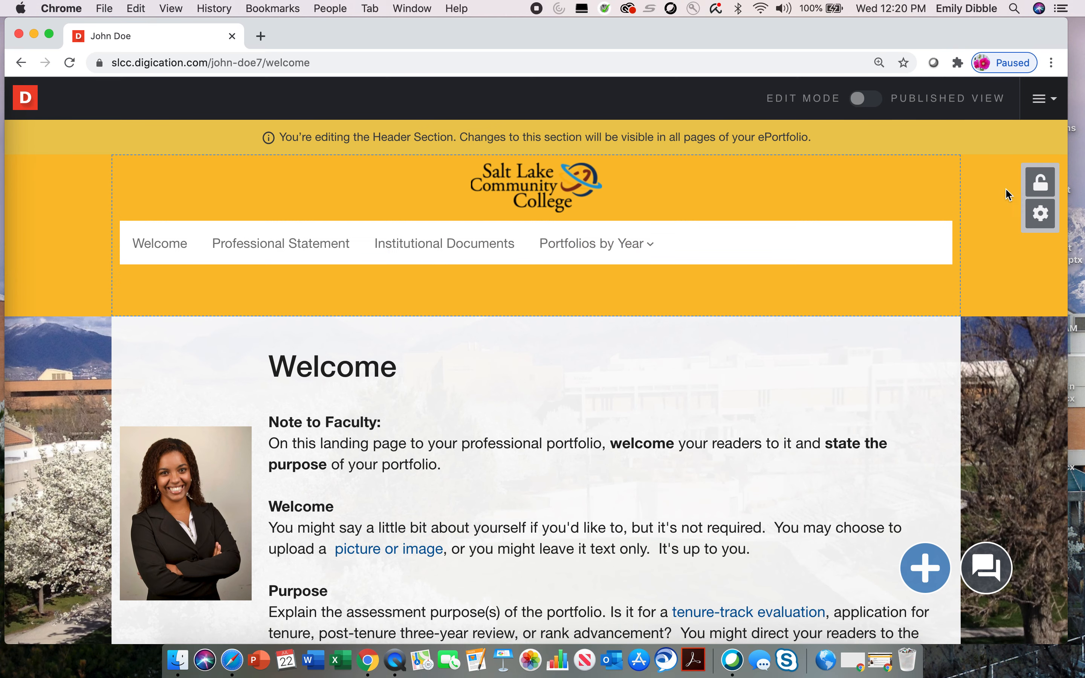
{"action": "left_click", "coordinate": [1042, 183]}
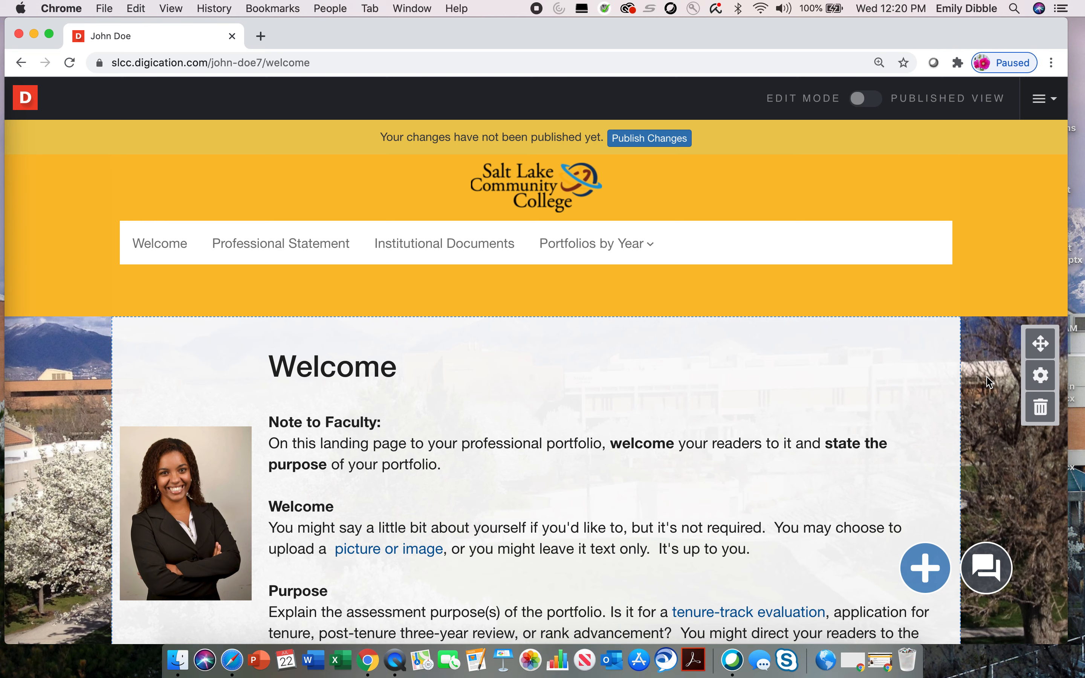
Step: Publish the Welcome page changes, keeping the ePortfolio private within Salt Lake Community College
{"action": "mouse_move", "coordinate": [872, 492]}
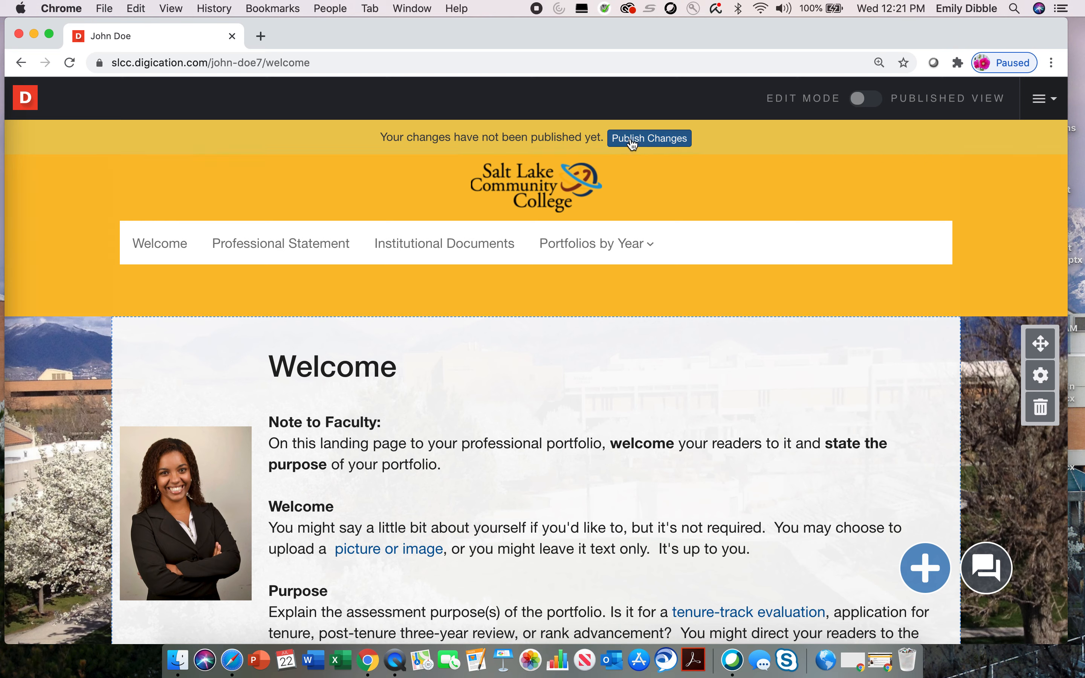
{"action": "mouse_move", "coordinate": [665, 231]}
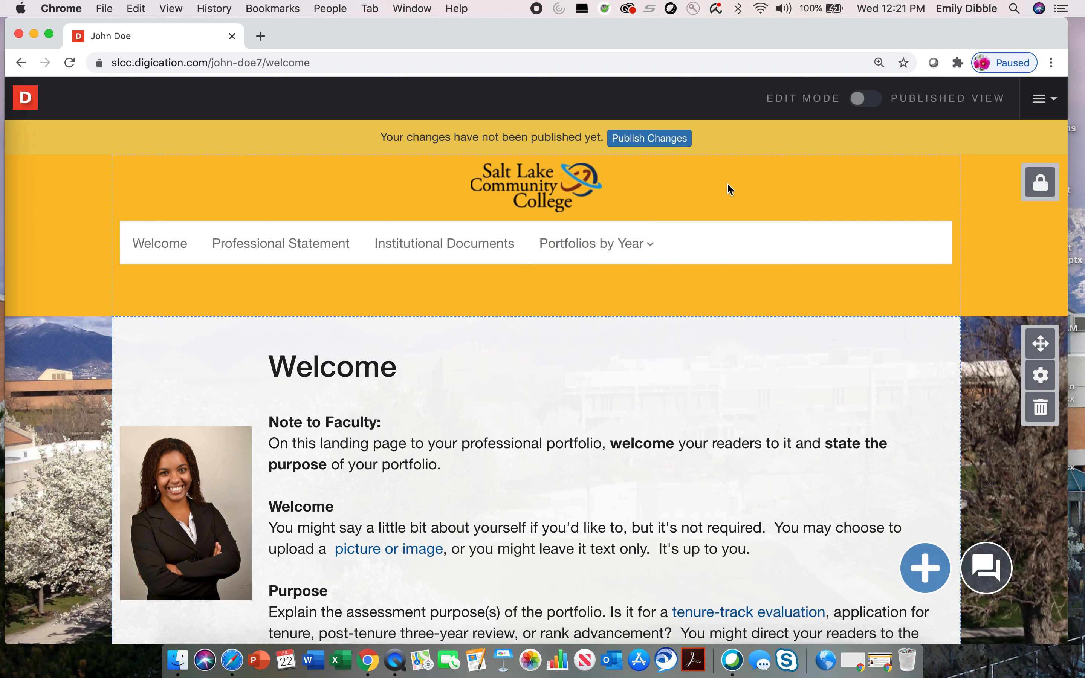
{"action": "left_click", "coordinate": [649, 139]}
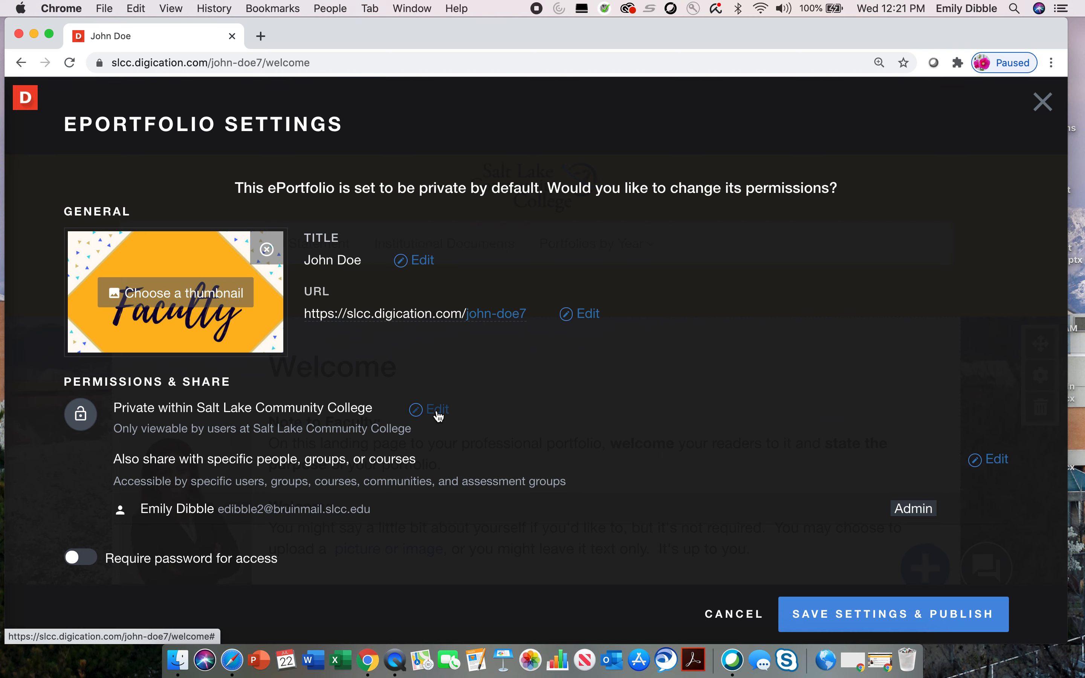
{"action": "scroll", "coordinate": [437, 424], "scroll_direction": "down", "scroll_amount": 3}
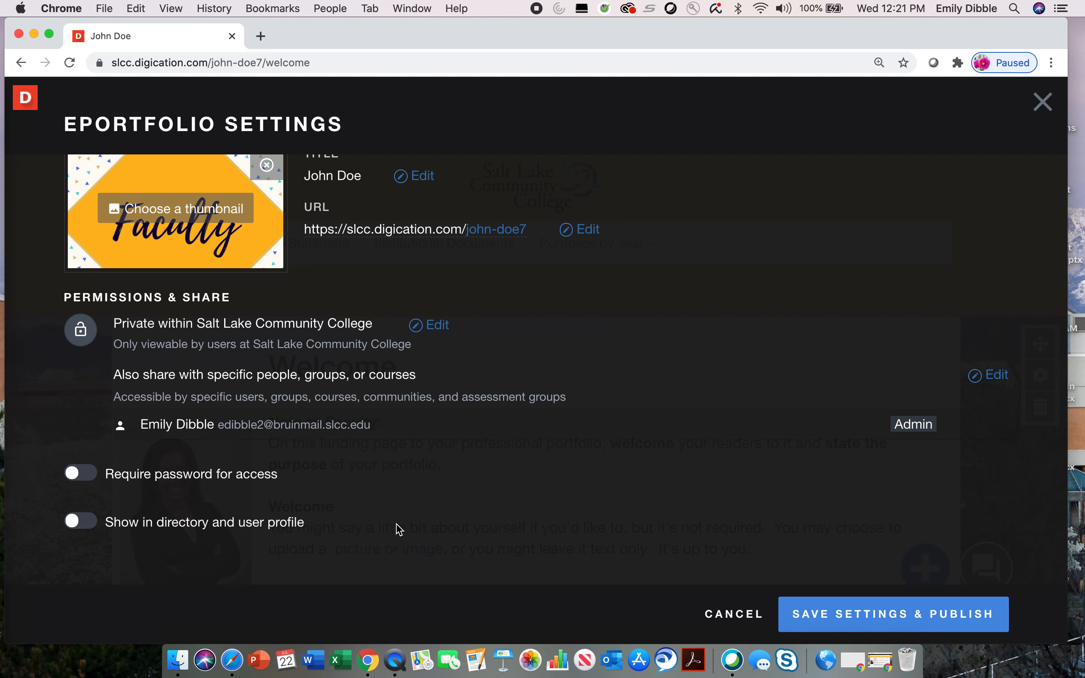
{"action": "scroll", "coordinate": [469, 500], "scroll_direction": "up", "scroll_amount": 3}
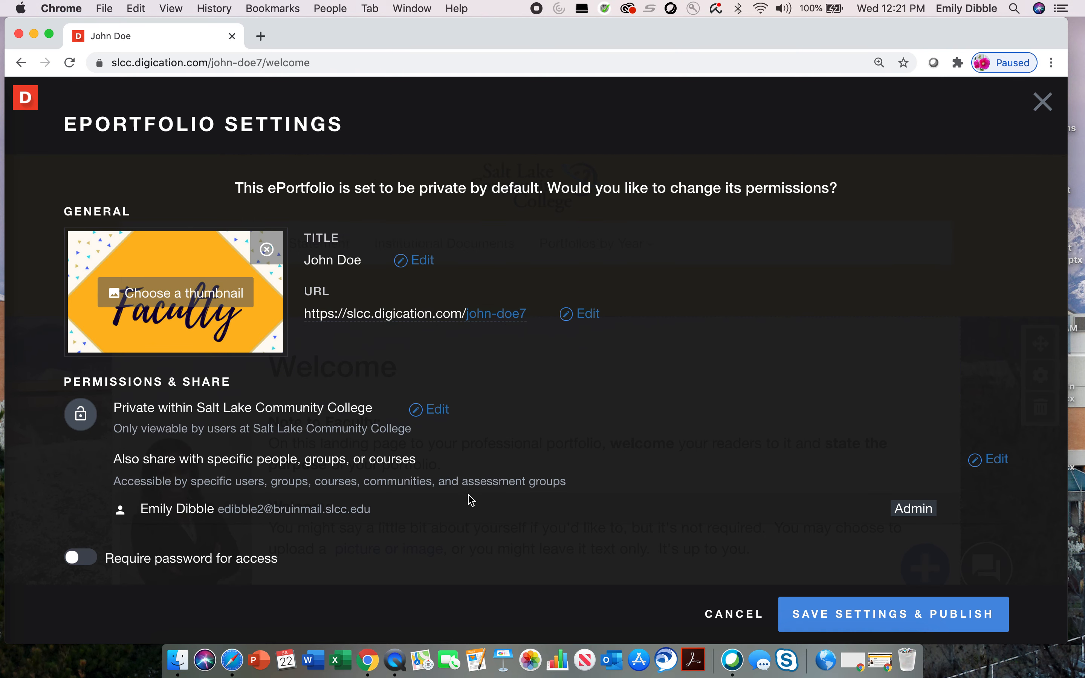
{"action": "left_click", "coordinate": [905, 615]}
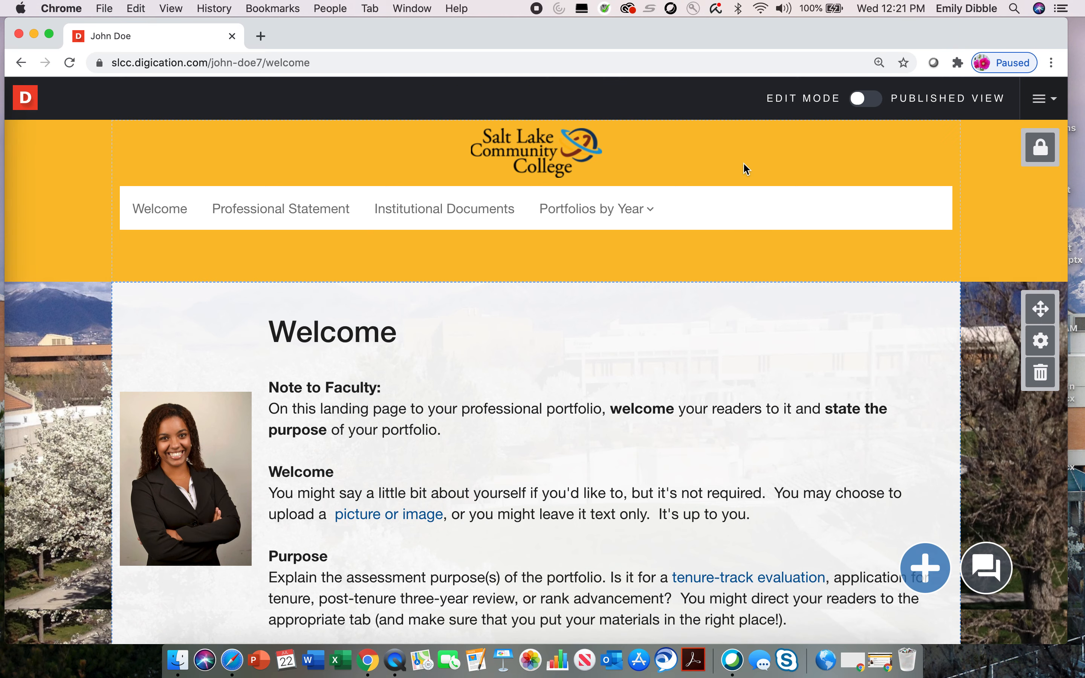
Step: Look through the Welcome page in edit mode, select its text module and minimize the editing prompt
{"action": "scroll", "coordinate": [741, 482], "scroll_direction": "down", "scroll_amount": 1}
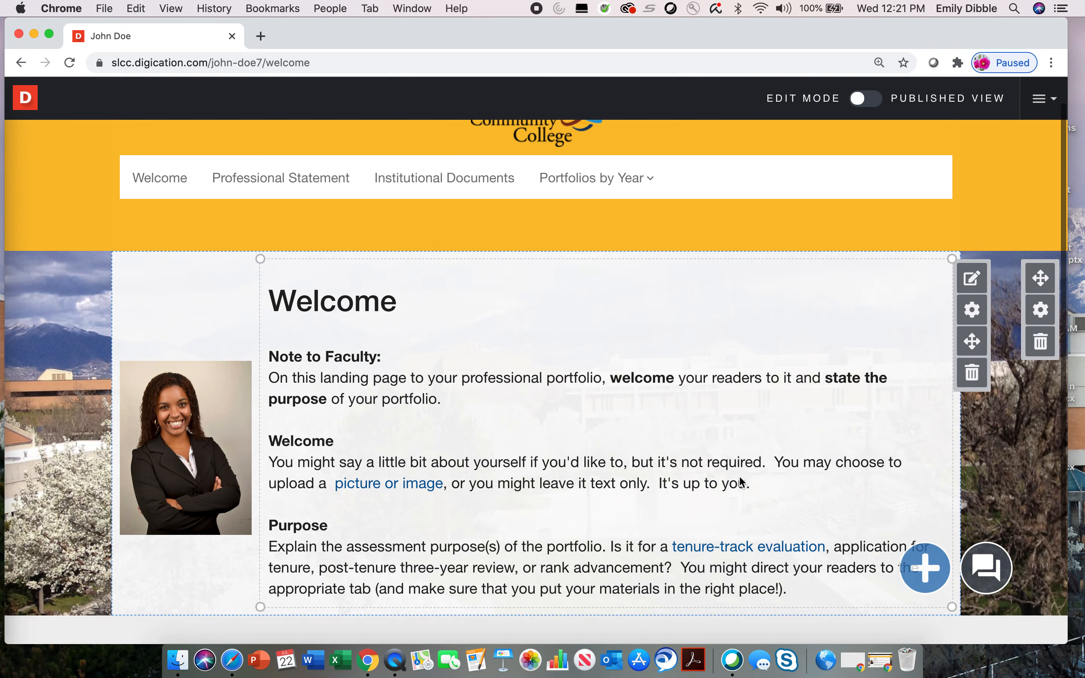
{"action": "scroll", "coordinate": [741, 482], "scroll_direction": "down", "scroll_amount": 3}
{"action": "scroll", "coordinate": [741, 483], "scroll_direction": "up", "scroll_amount": 4}
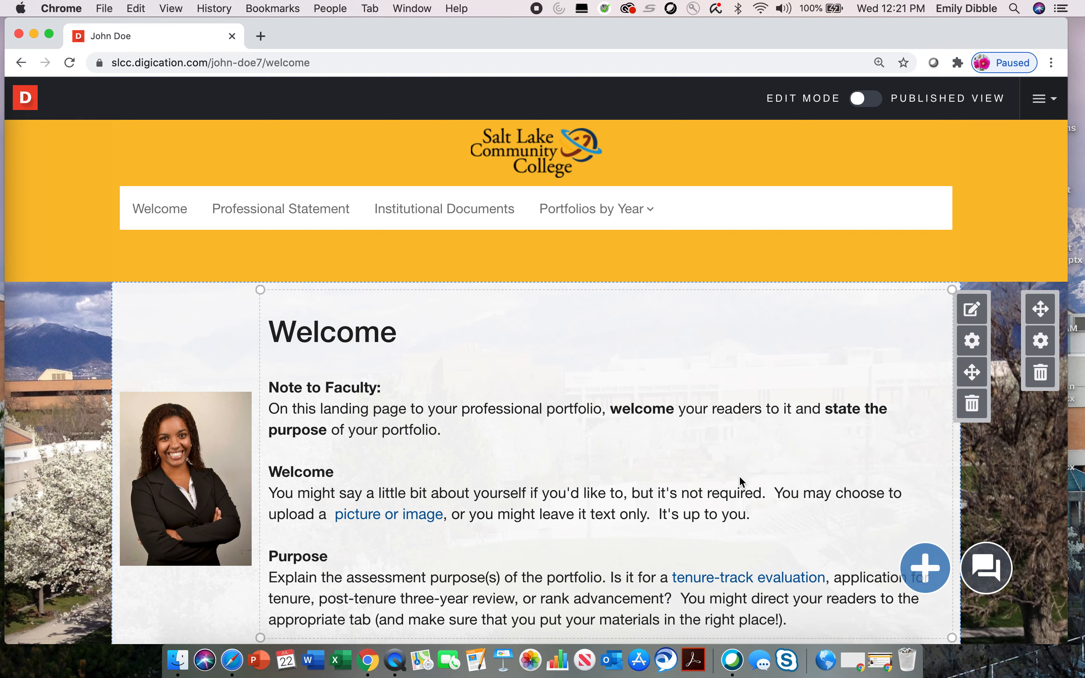
{"action": "left_click", "coordinate": [740, 475]}
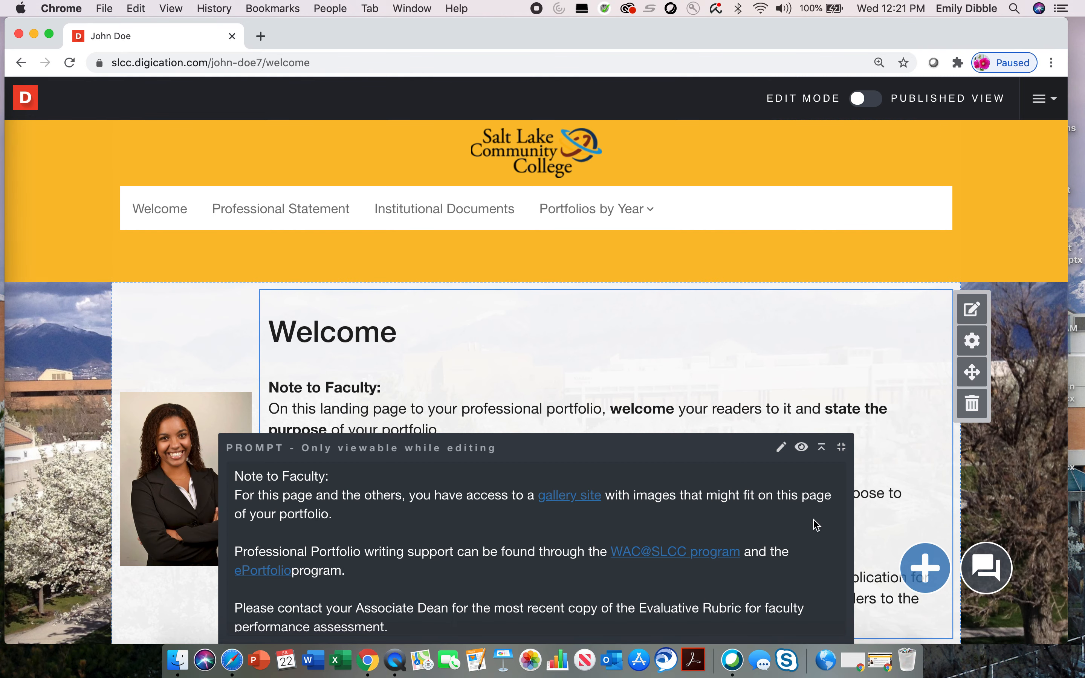
{"action": "left_click", "coordinate": [842, 448]}
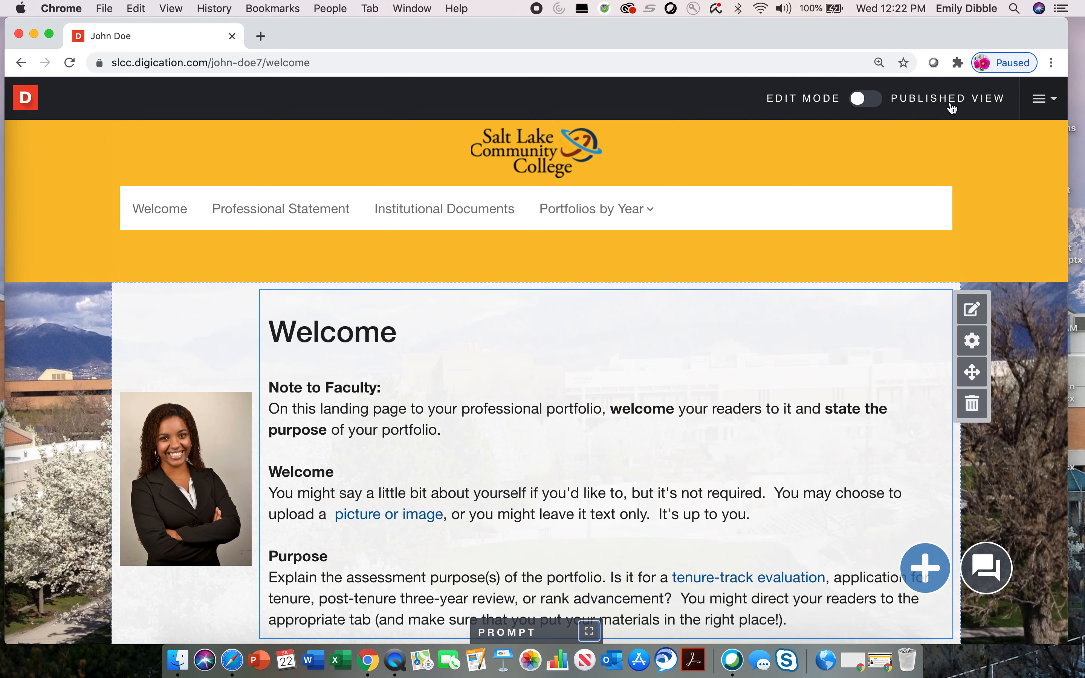
Step: Check how the Welcome page looks in the published view and return to edit mode
{"action": "left_click", "coordinate": [878, 104]}
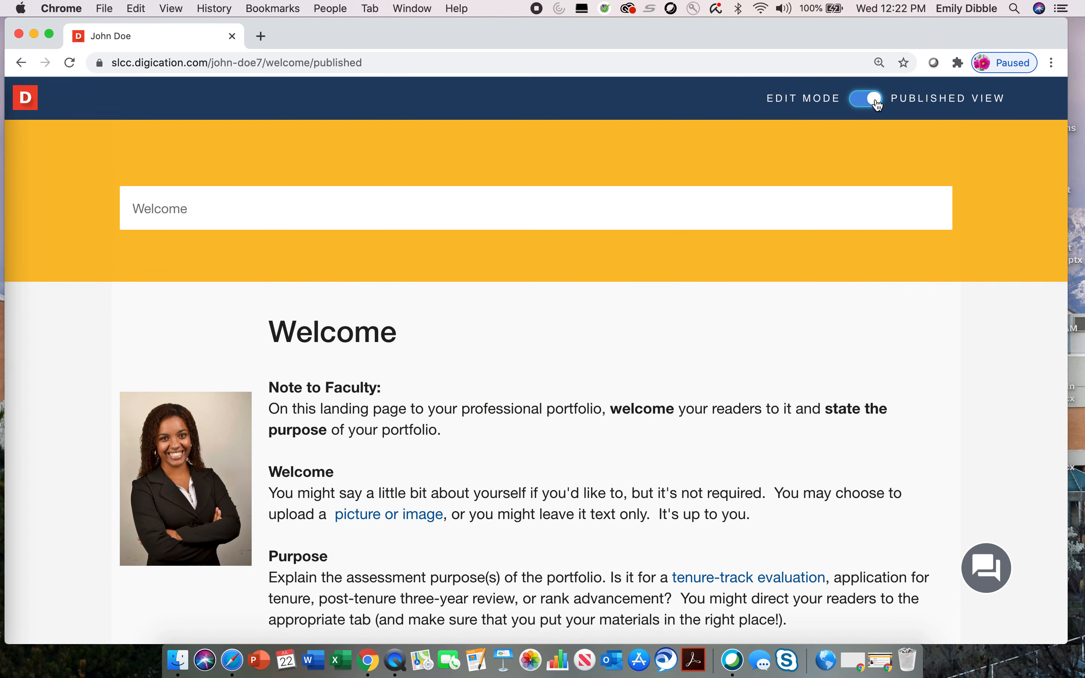
{"action": "scroll", "coordinate": [506, 541], "scroll_direction": "down", "scroll_amount": 1}
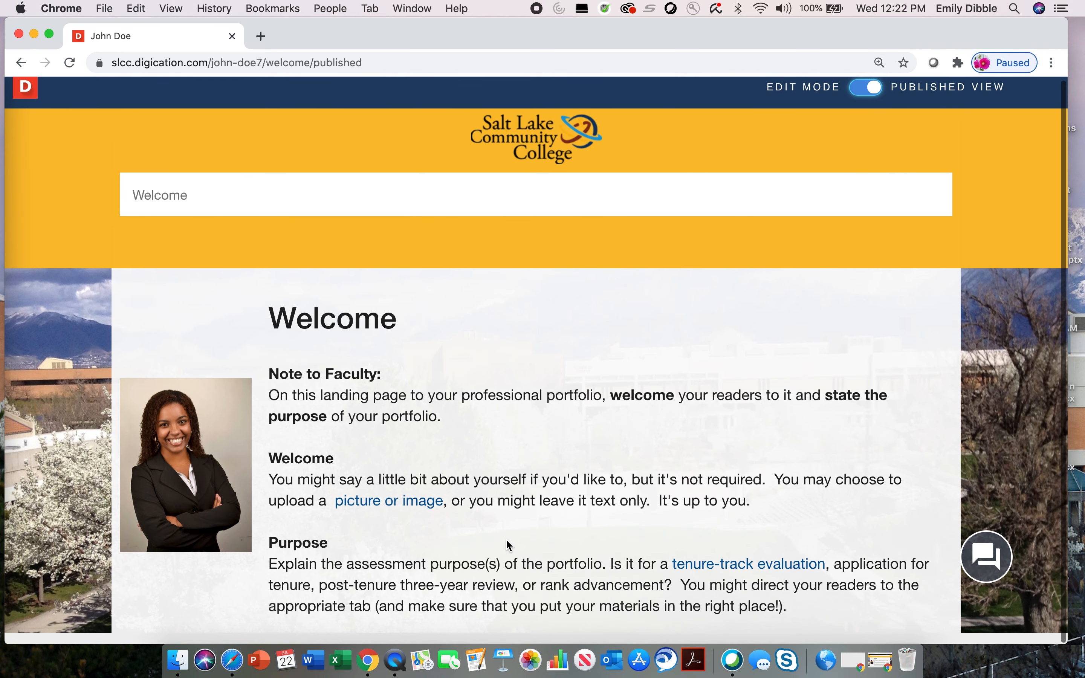
{"action": "scroll", "coordinate": [507, 543], "scroll_direction": "up", "scroll_amount": 1}
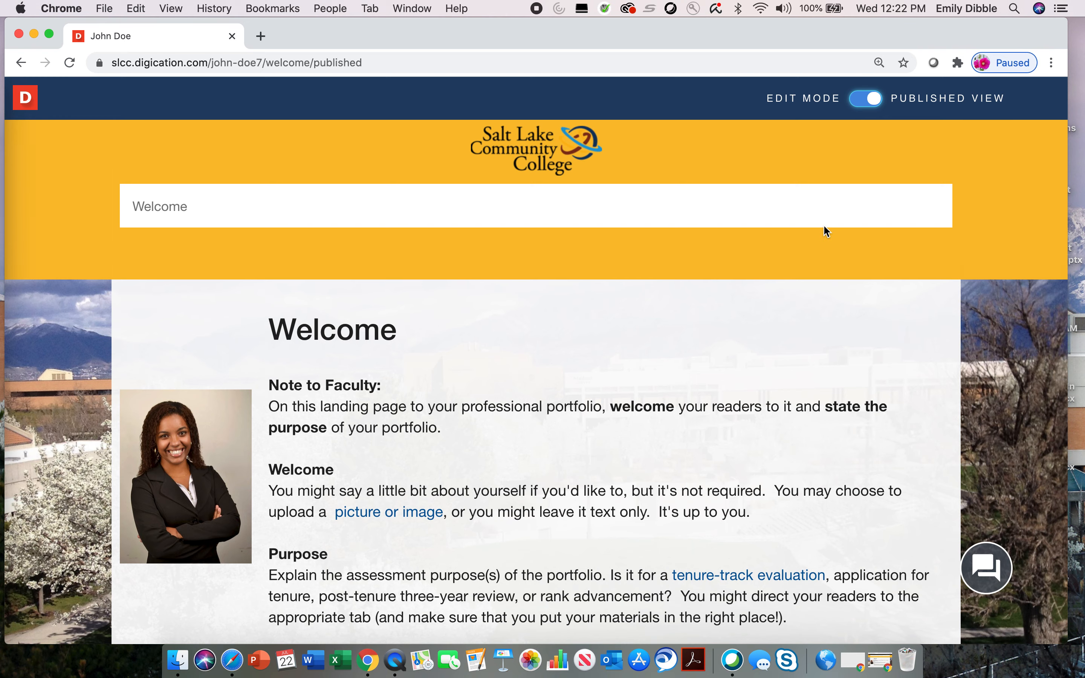
{"action": "left_click", "coordinate": [860, 100]}
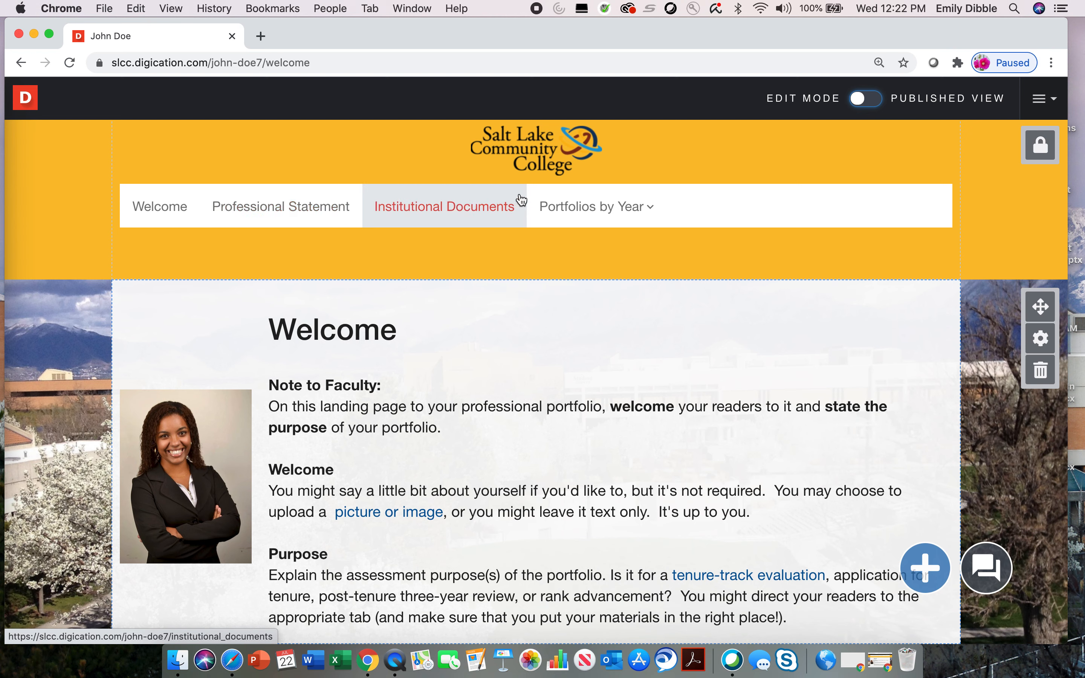
Step: Publish the ePortfolio's draft pages in one batch, leaving Institutional Documents and Service out of the selection
{"action": "mouse_move", "coordinate": [540, 328]}
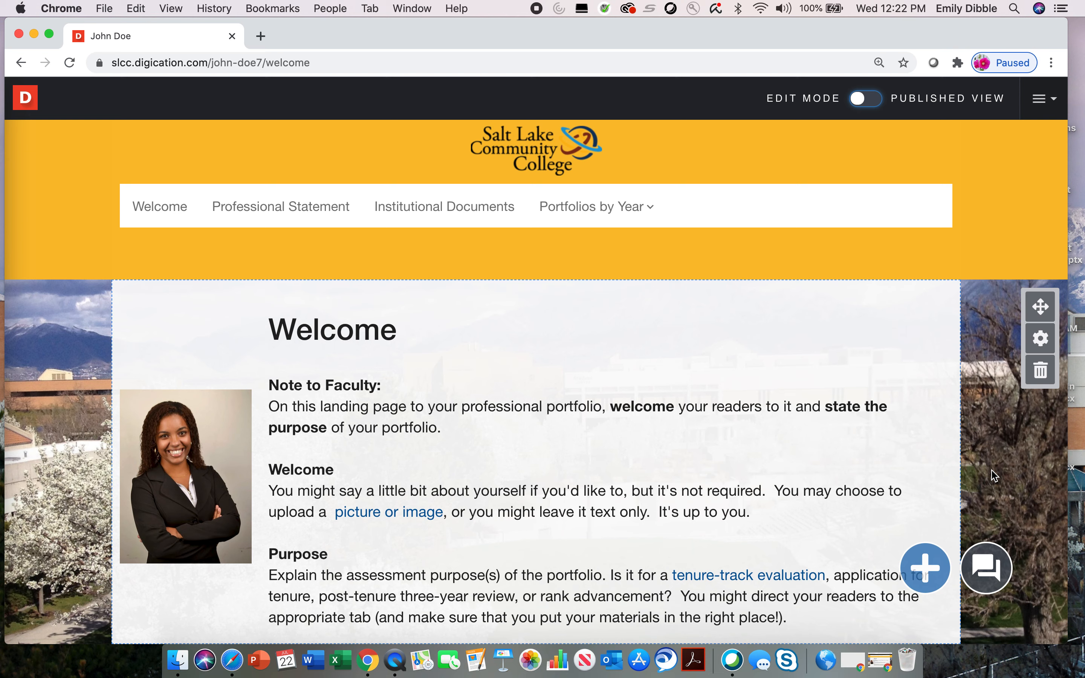
{"action": "left_click", "coordinate": [1044, 107]}
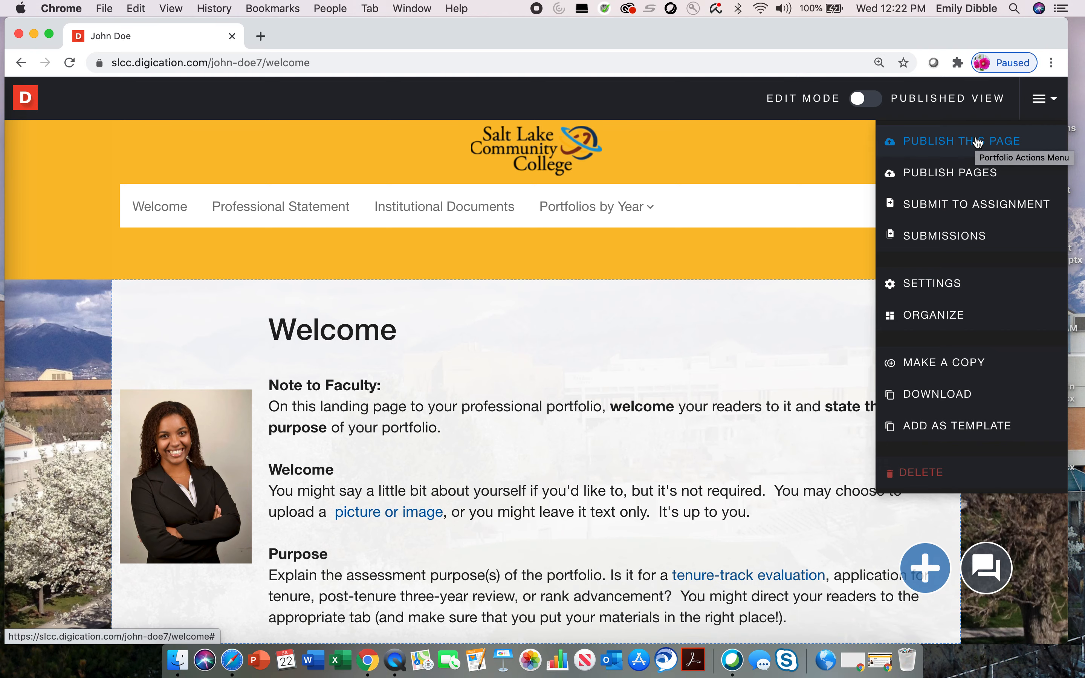
{"action": "left_click", "coordinate": [953, 179]}
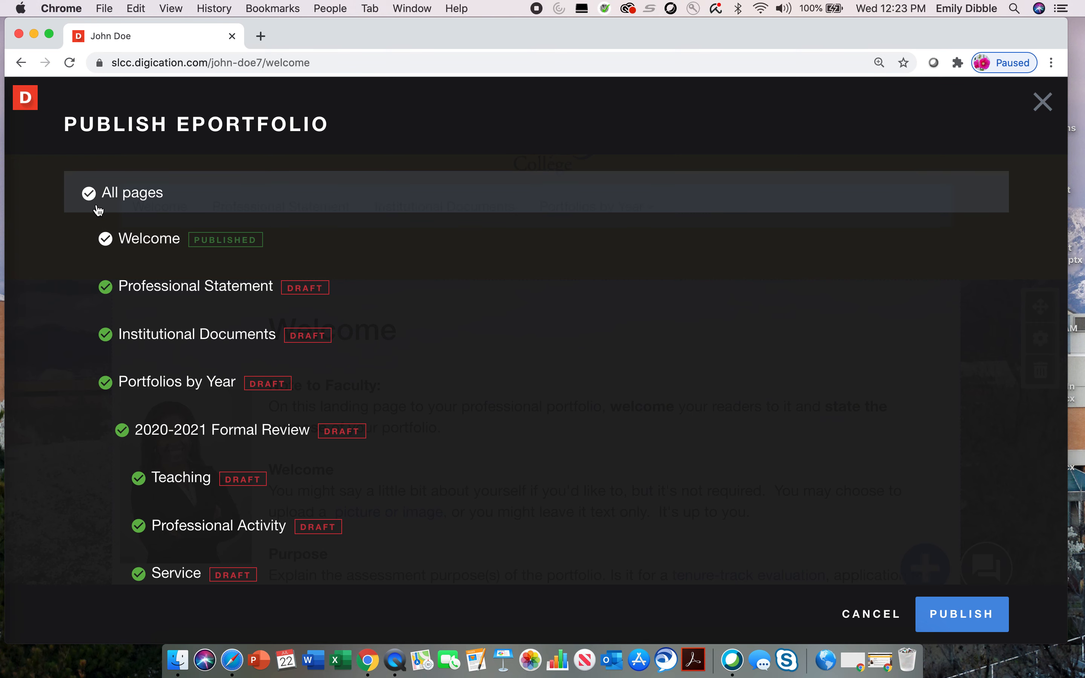
{"action": "scroll", "coordinate": [137, 269], "scroll_direction": "down", "scroll_amount": 3}
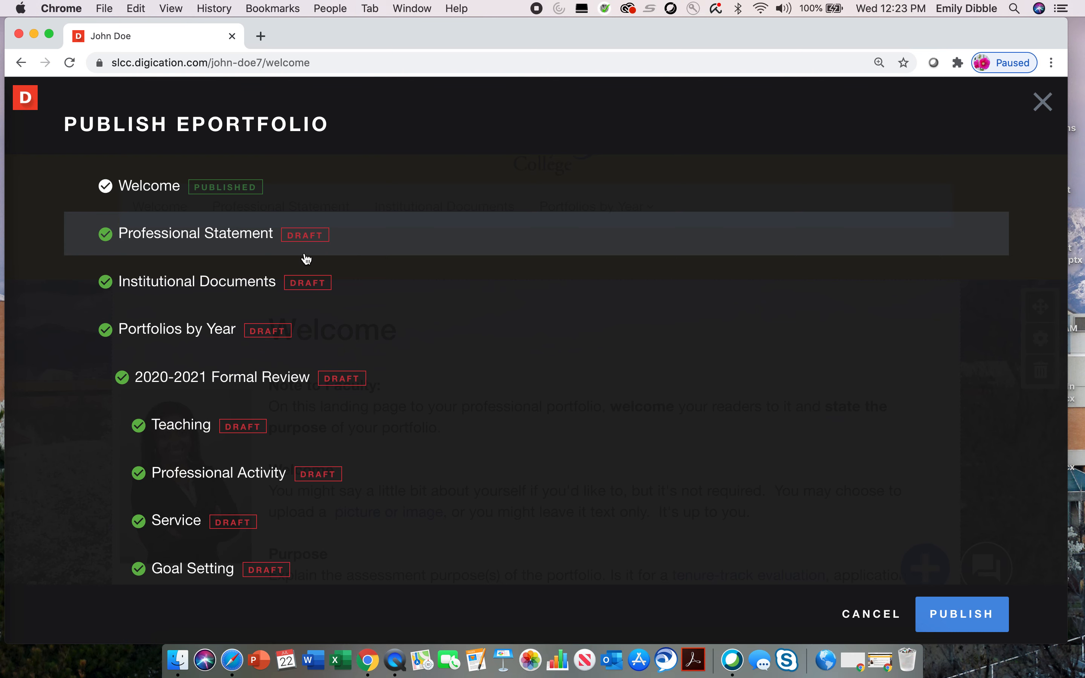
{"action": "scroll", "coordinate": [306, 260], "scroll_direction": "up", "scroll_amount": 2}
{"action": "scroll", "coordinate": [307, 259], "scroll_direction": "down", "scroll_amount": 2}
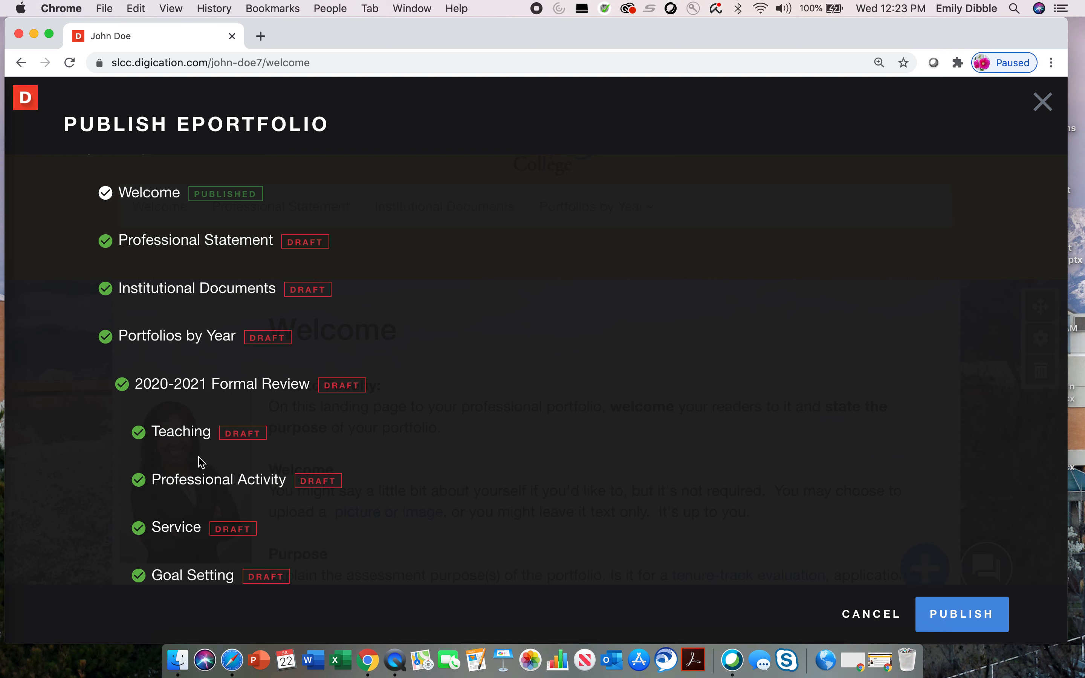
{"action": "scroll", "coordinate": [199, 464], "scroll_direction": "down", "scroll_amount": 2}
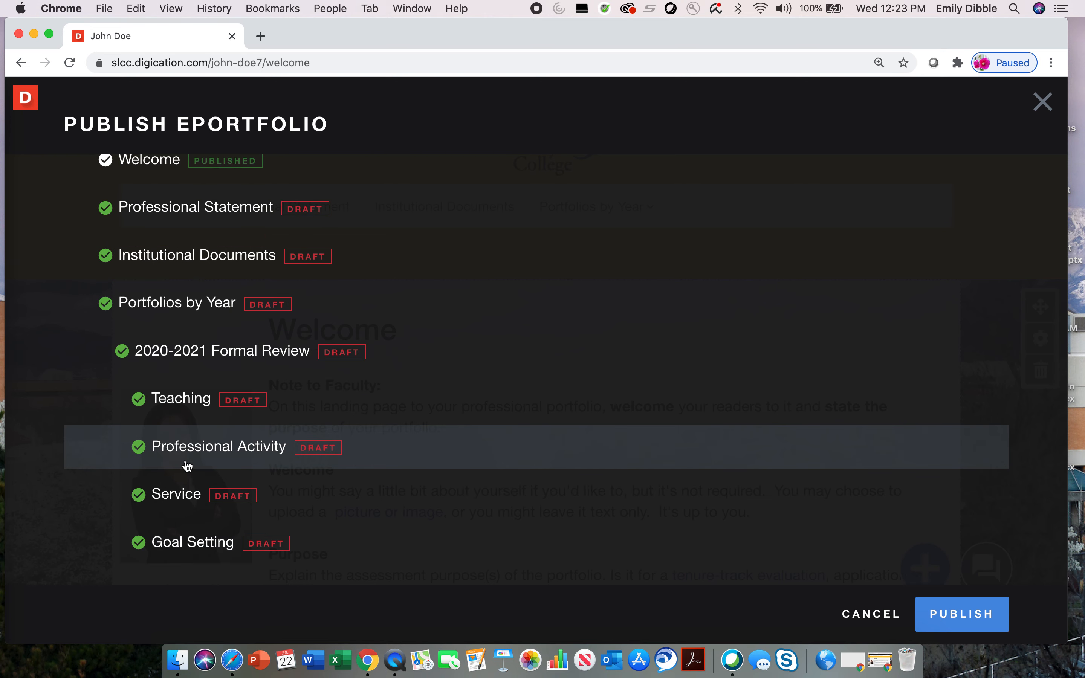
{"action": "scroll", "coordinate": [187, 467], "scroll_direction": "up", "scroll_amount": 2}
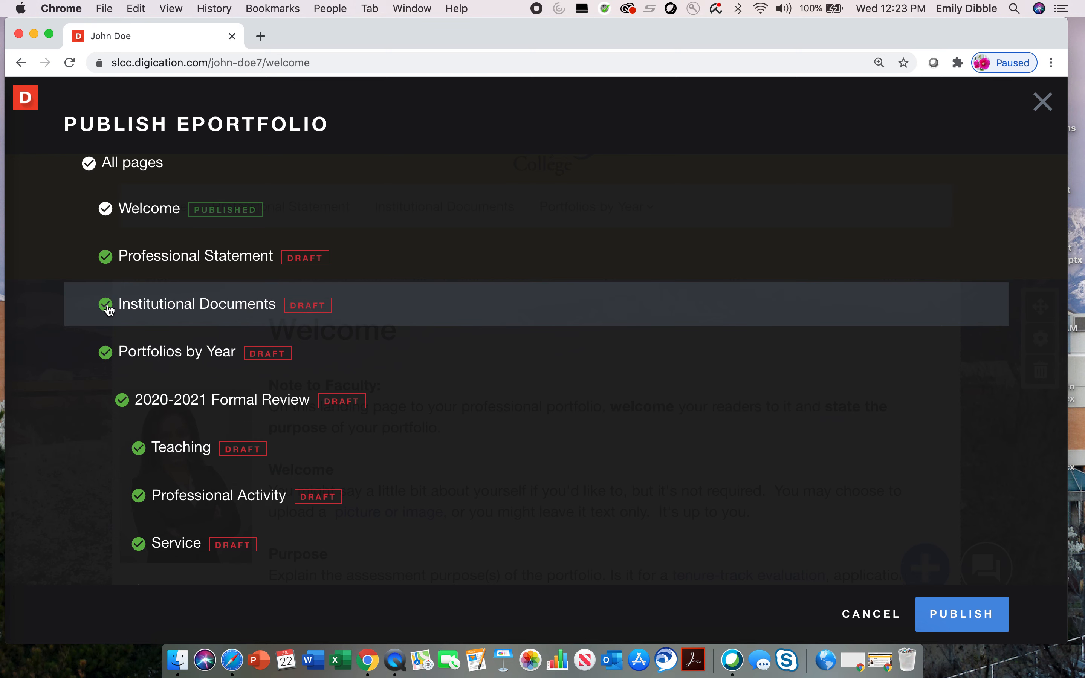
{"action": "left_click", "coordinate": [108, 308]}
{"action": "left_click", "coordinate": [139, 545]}
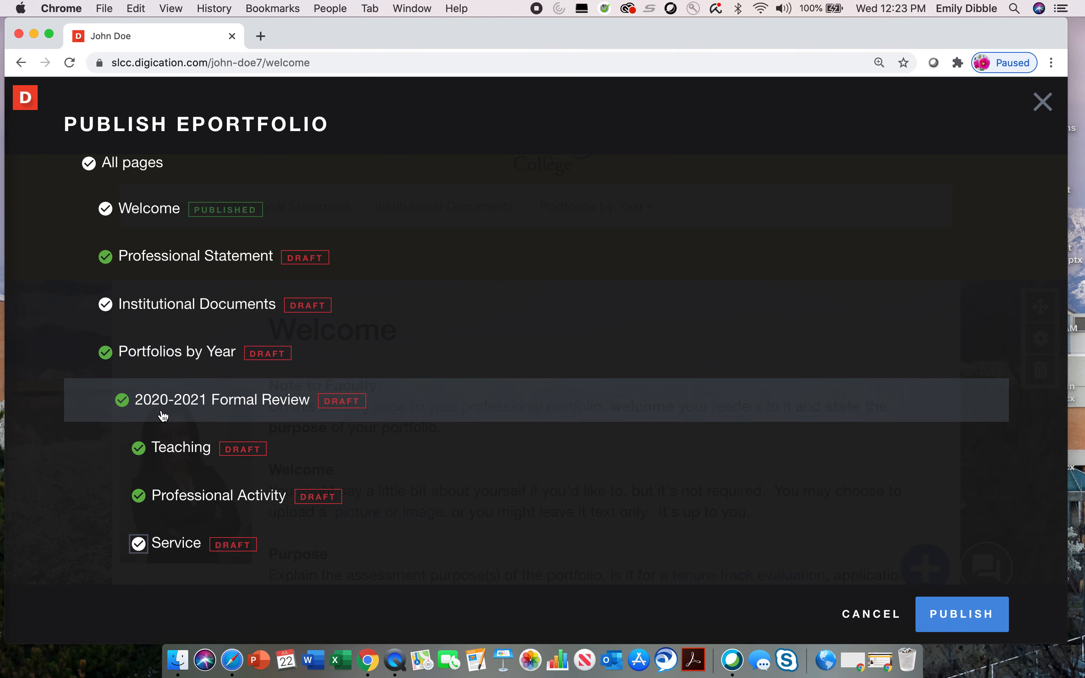
{"action": "left_click", "coordinate": [964, 614]}
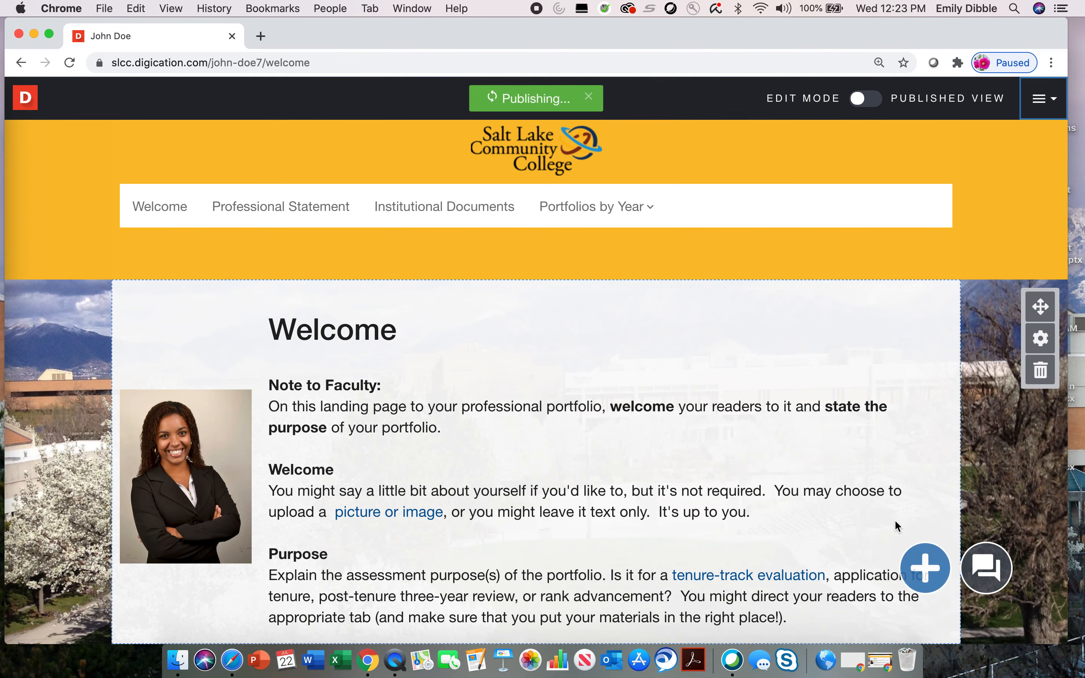
Step: Check which pages the navigation offers in the published view compared with edit mode, and return to edit mode
{"action": "mouse_move", "coordinate": [618, 218]}
{"action": "mouse_move", "coordinate": [589, 247]}
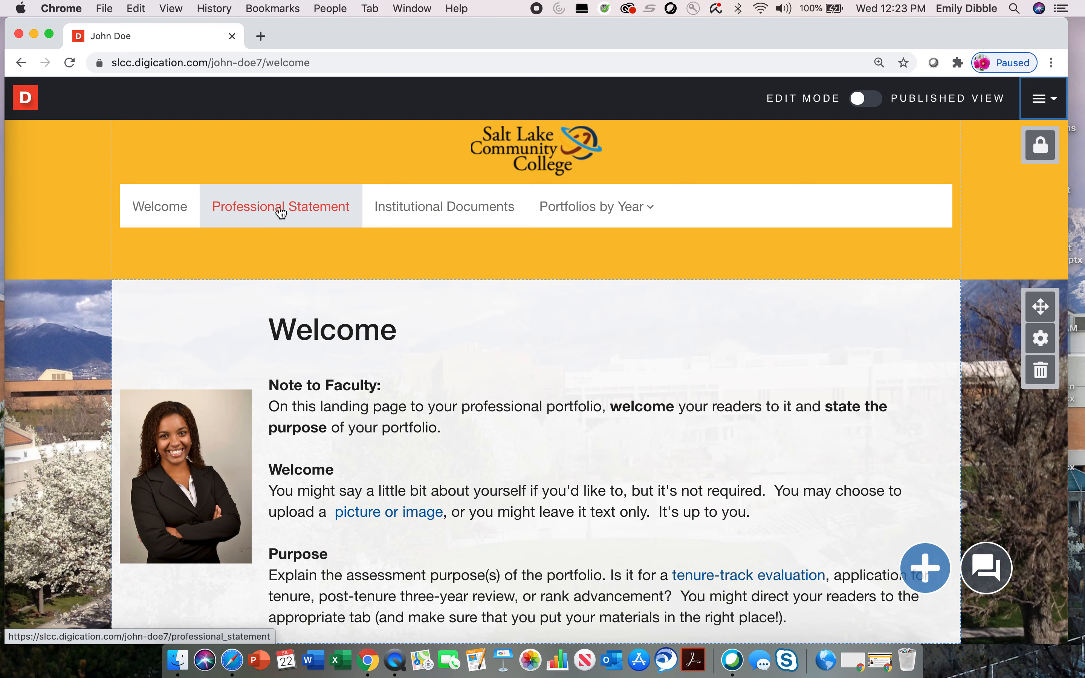
{"action": "left_click", "coordinate": [871, 100]}
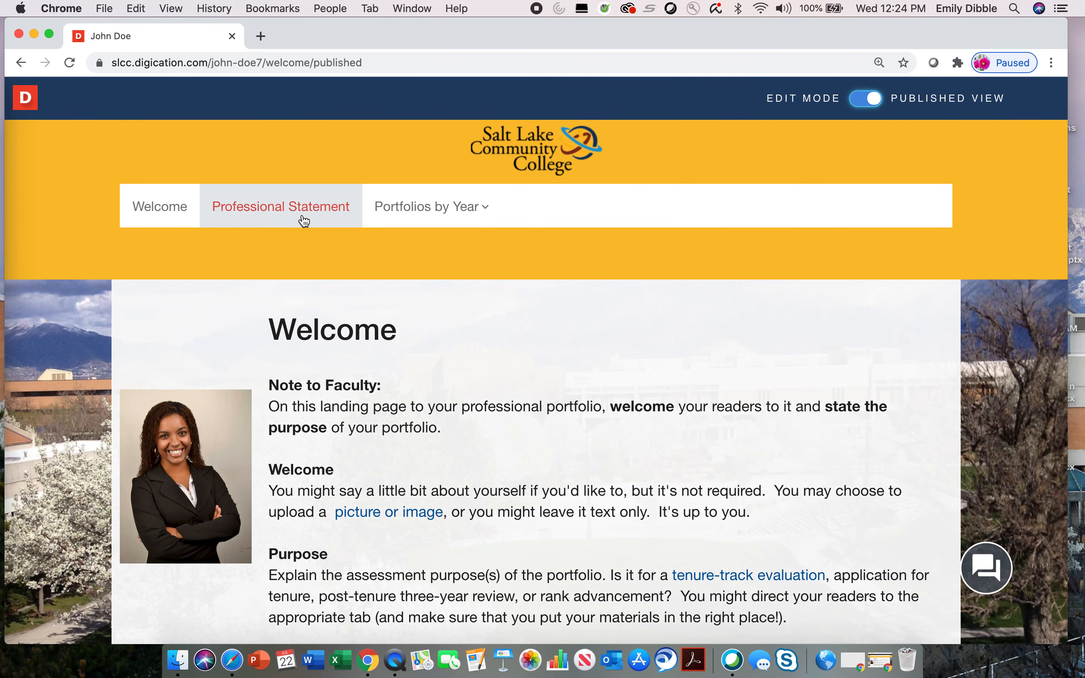
{"action": "mouse_move", "coordinate": [425, 263]}
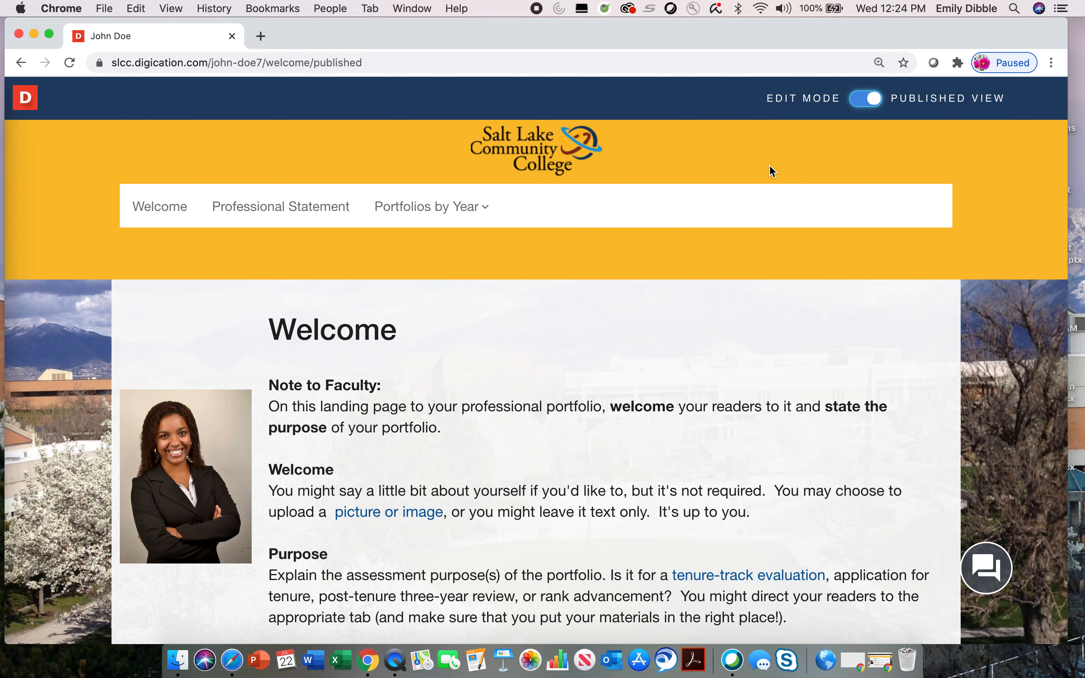
{"action": "left_click", "coordinate": [859, 98]}
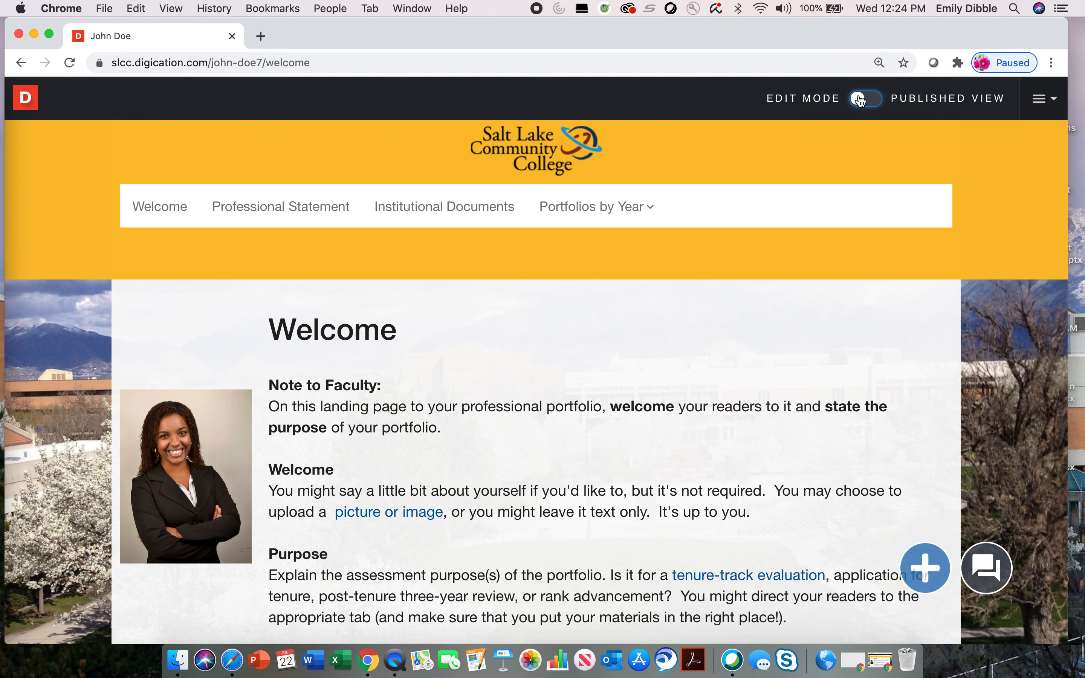